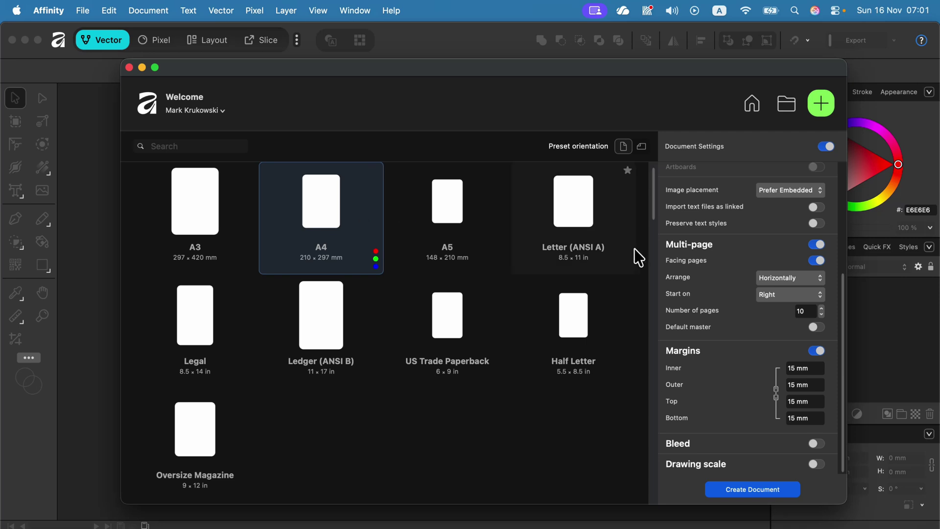
Keep the colour format at CMYK/8 and switch off facing pages for the A4 document
scroll(736, 305, "up", 5)
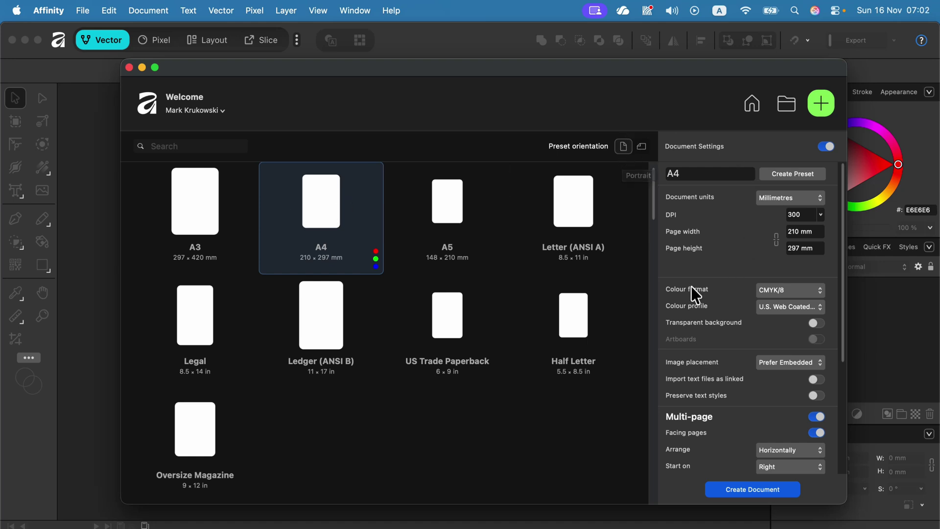
left_click(797, 287)
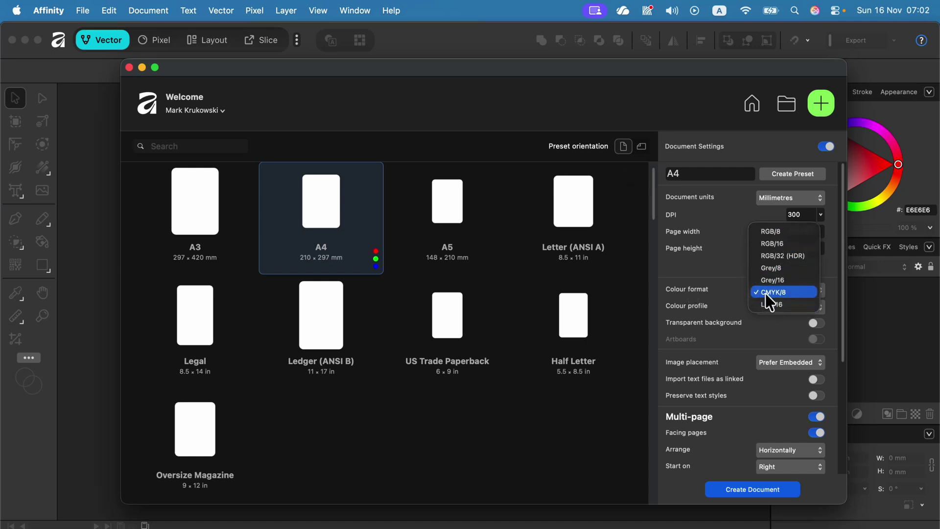
left_click(787, 292)
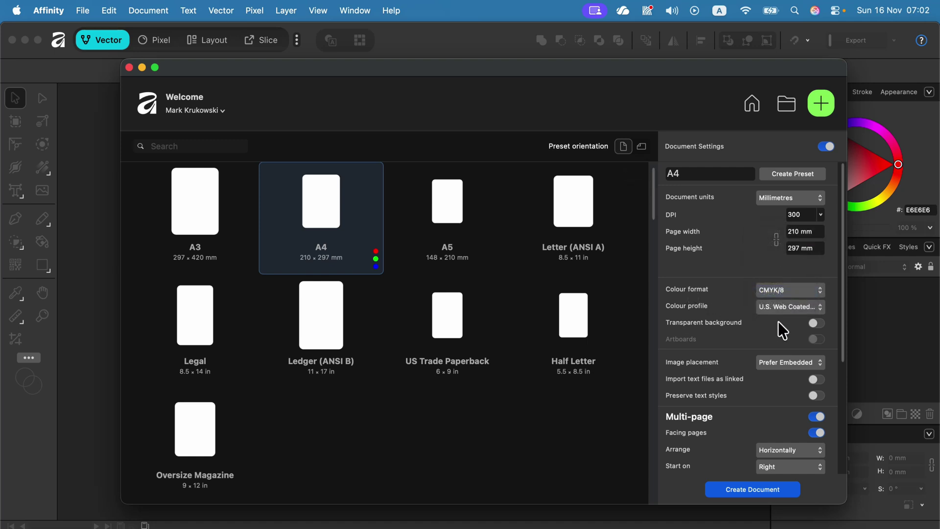
scroll(777, 321, "down", 2)
scroll(777, 321, "down", 5)
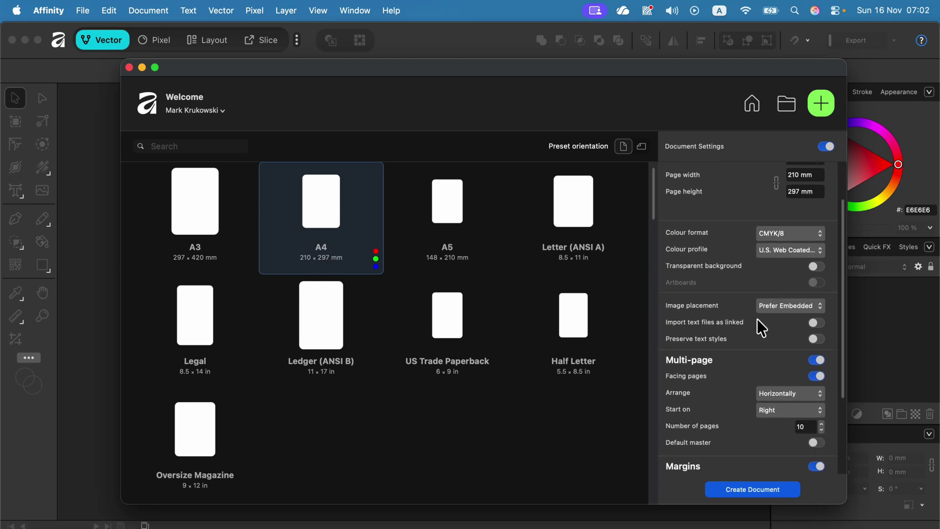
left_click(816, 361)
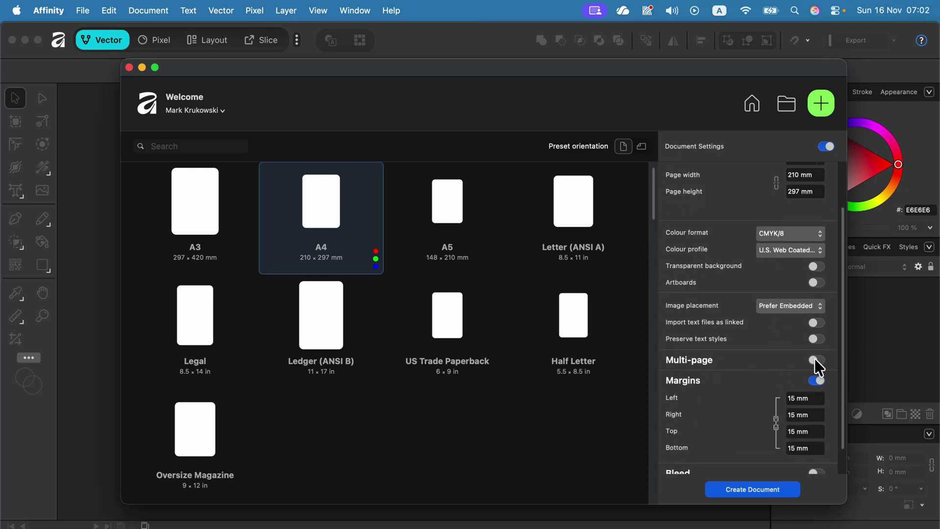
left_click(815, 360)
scroll(807, 320, "down", 7)
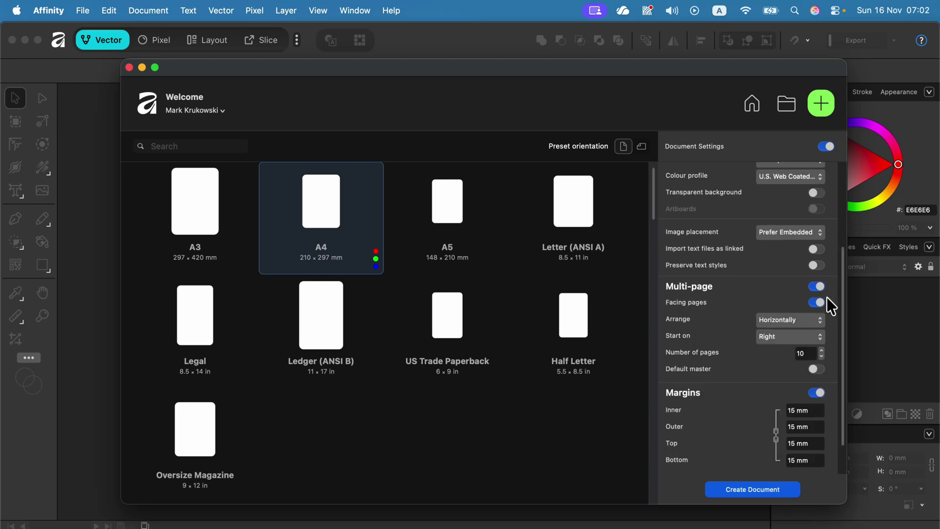
left_click(821, 302)
scroll(766, 342, "down", 1)
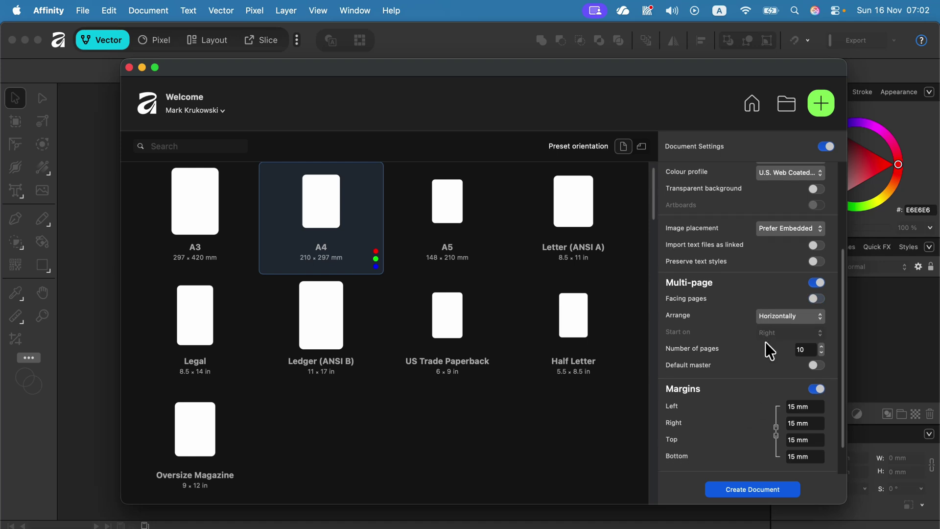
Raise the page count to 13 and create the A4 document
left_click(822, 346)
scroll(761, 378, "down", 3)
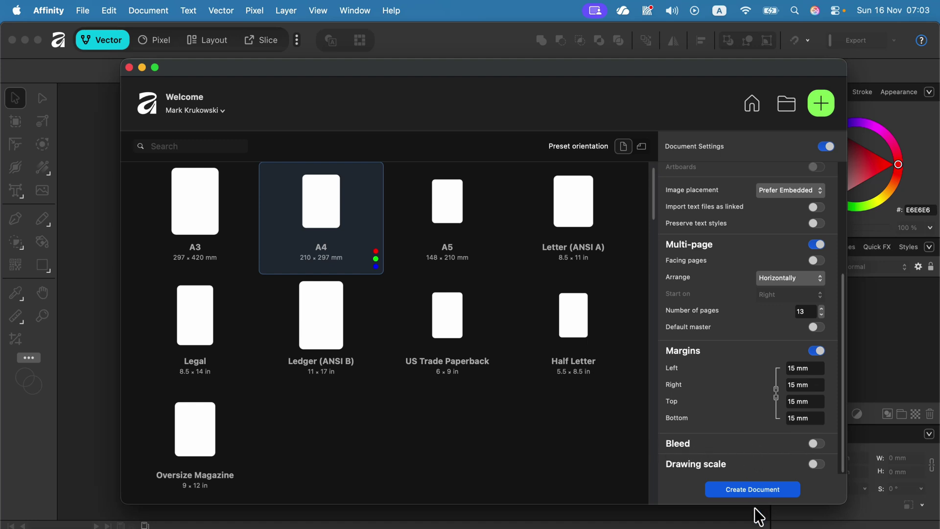
left_click(770, 488)
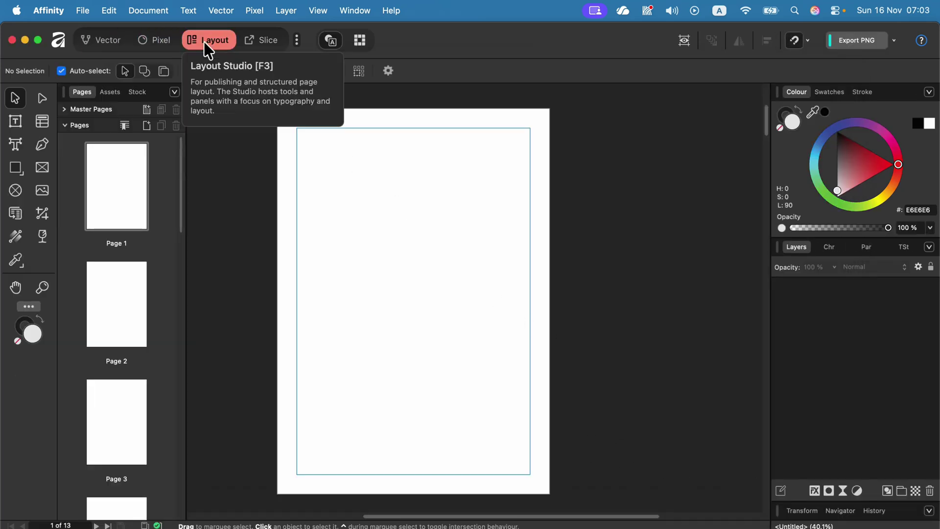
Adjust the Pages panel and select the Page 1 thumbnail
mouse_move(180, 151)
left_mouse_down()
mouse_move(195, 436)
mouse_move(185, 477)
mouse_move(180, 150)
mouse_move(162, 146)
left_mouse_up()
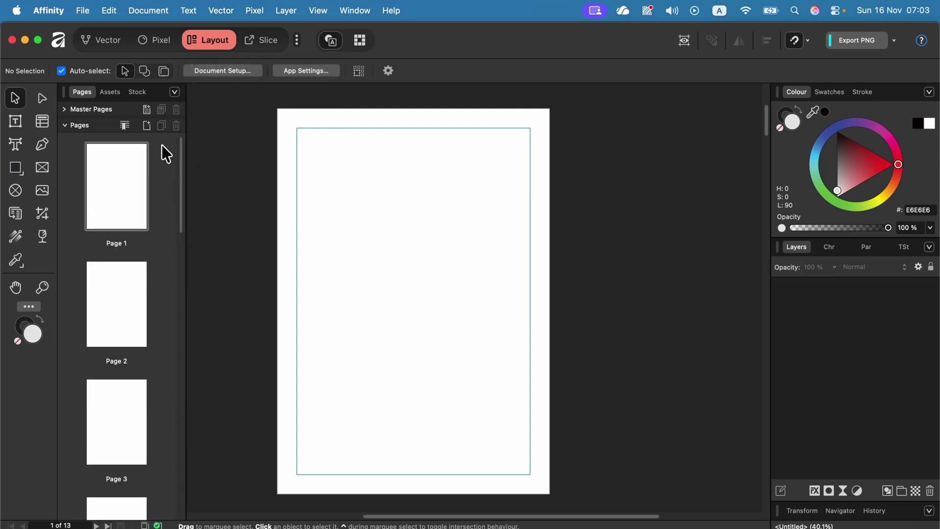
left_click(108, 189)
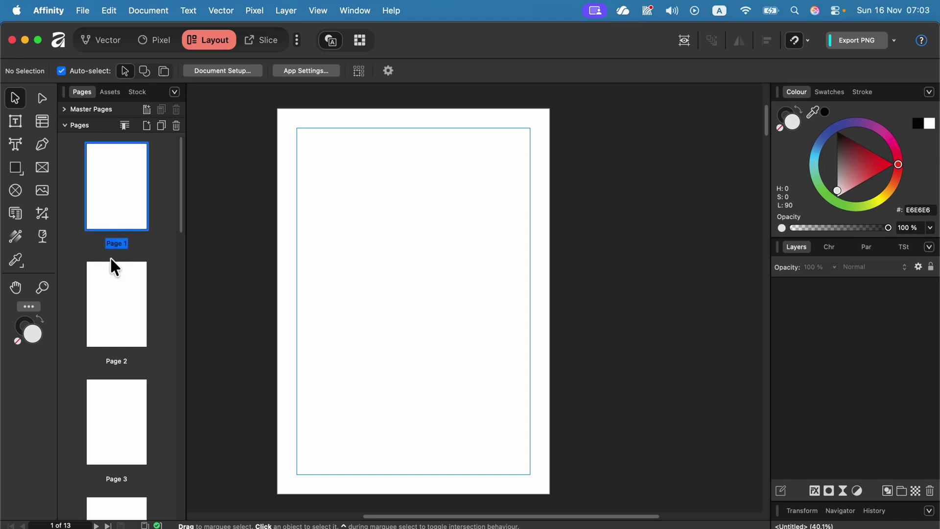
On page 2, add artistic text reading 'January' and roughly size and position it
left_click(120, 303)
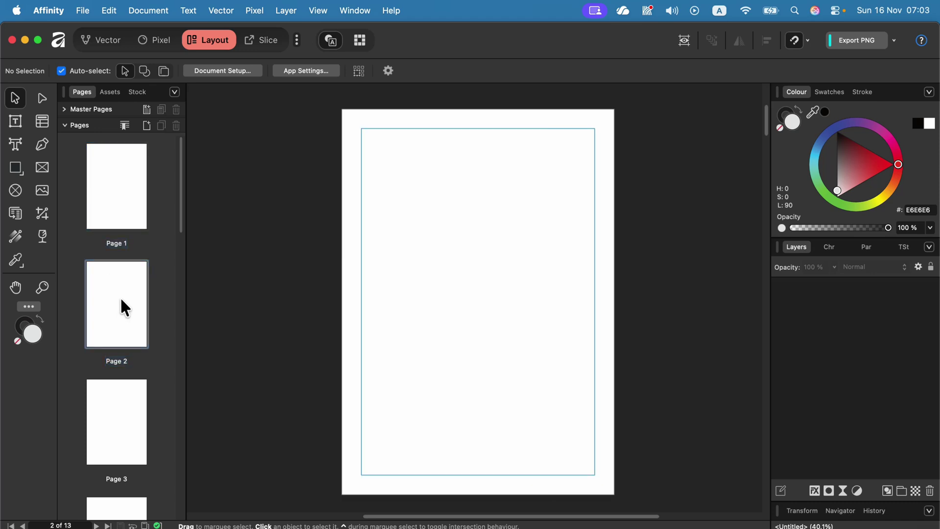
left_click(15, 145)
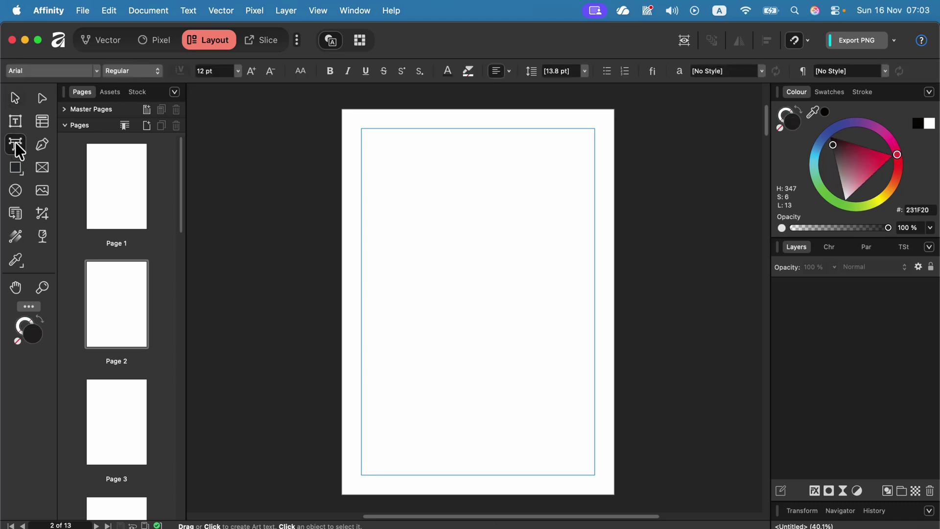
left_click(440, 277)
type("January")
left_click(14, 98)
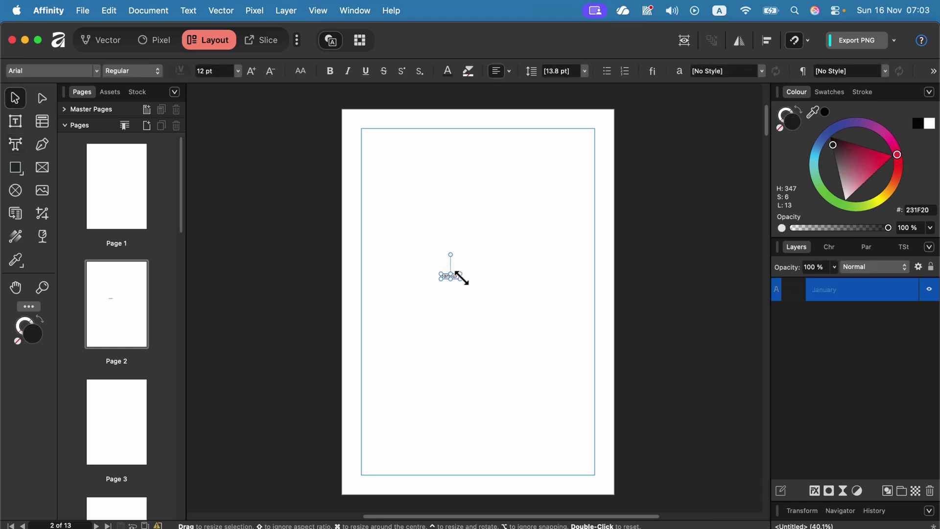
left_click_drag(458, 277, 444, 318)
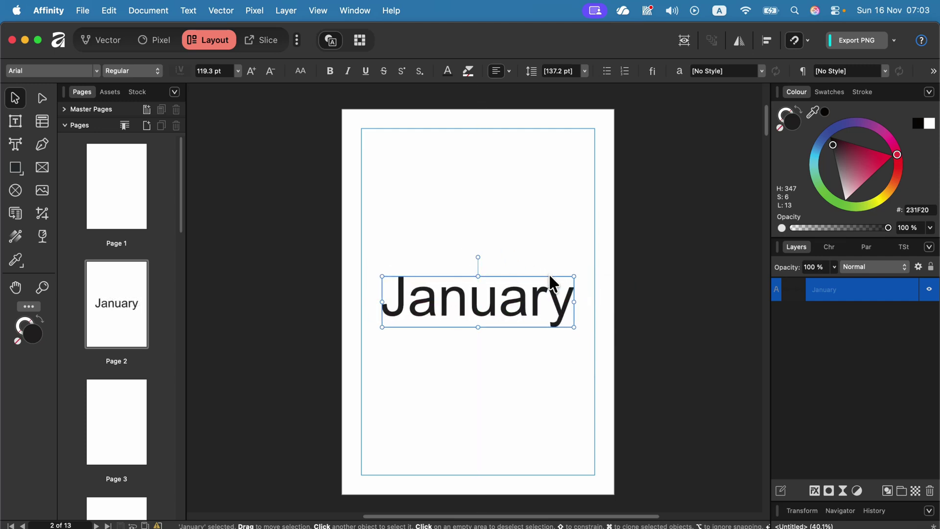
left_click_drag(572, 269, 523, 290)
Format 'January' as 96 pt Helvetica Bold in mid blue
double_click(485, 305)
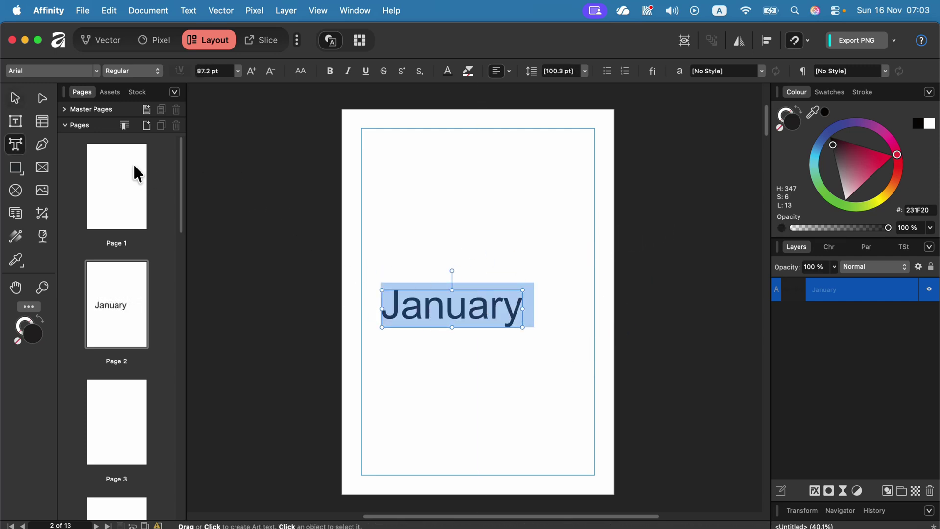
left_click(238, 71)
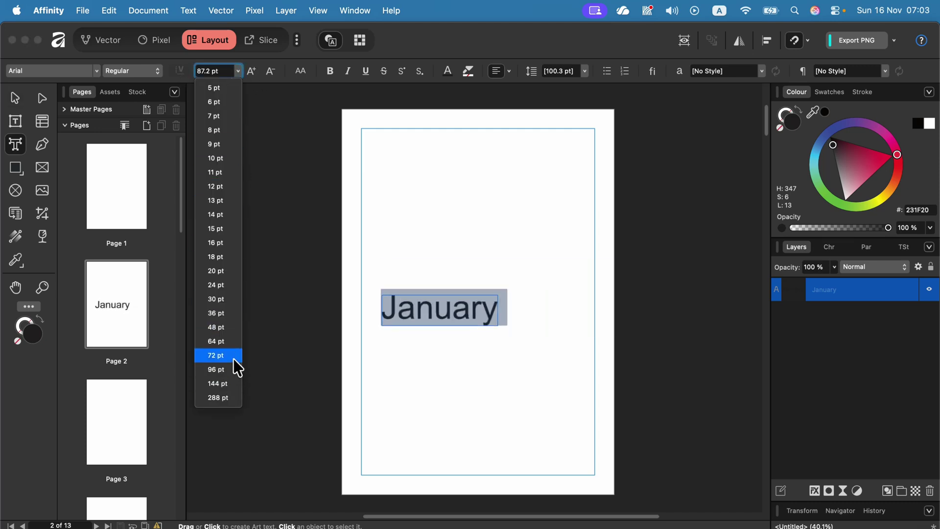
left_click(217, 369)
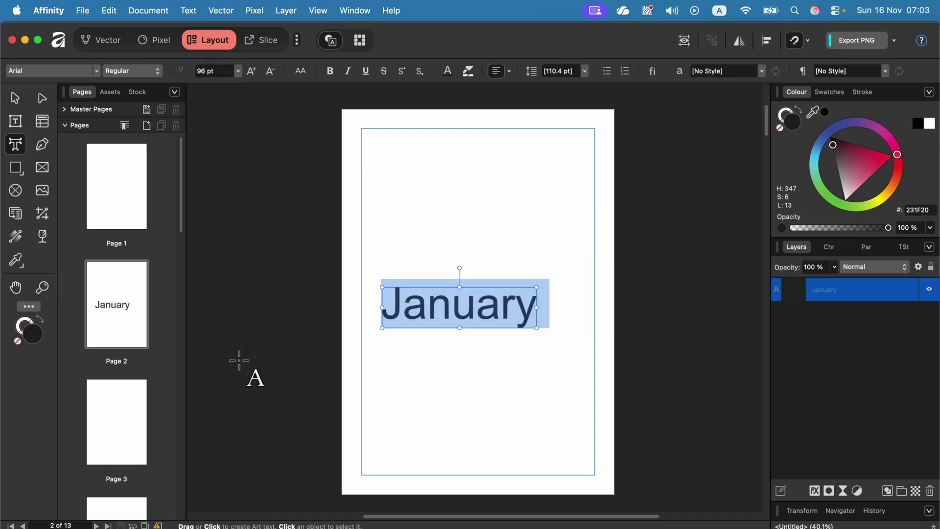
left_click(96, 71)
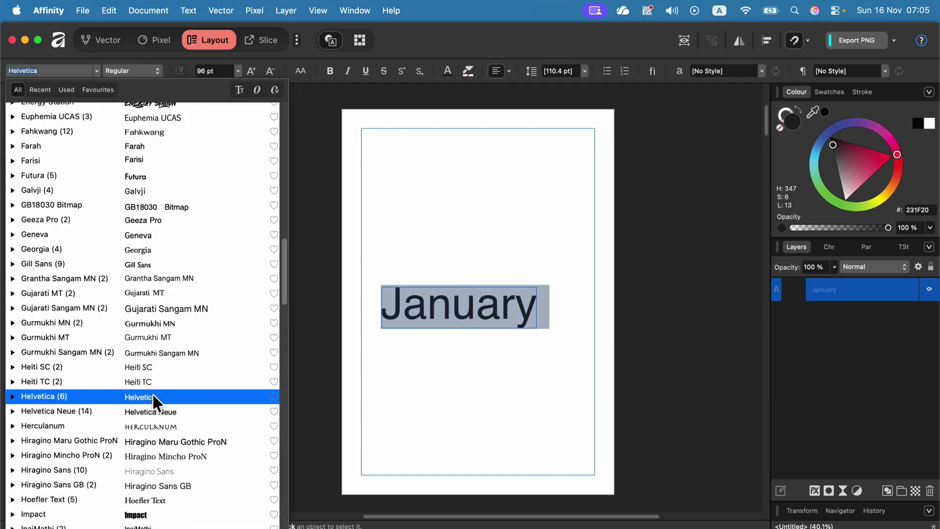
left_click(151, 398)
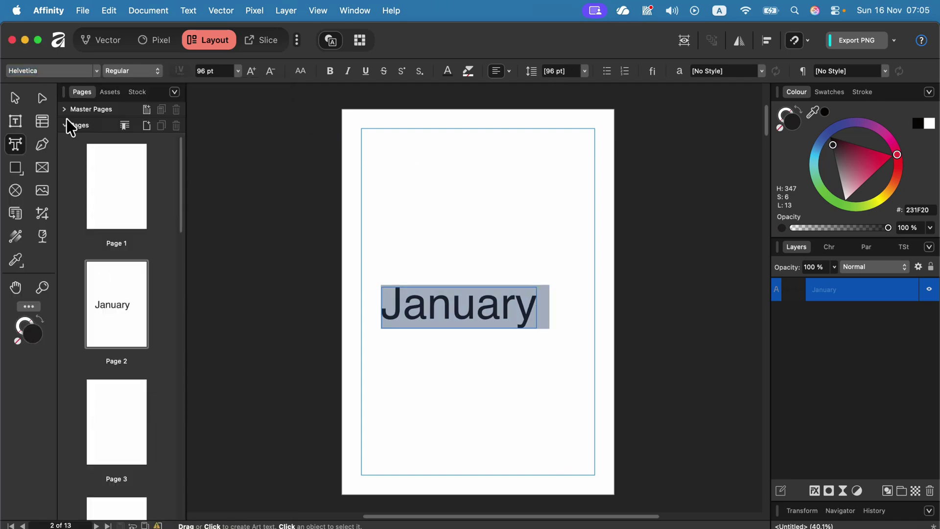
left_click(330, 72)
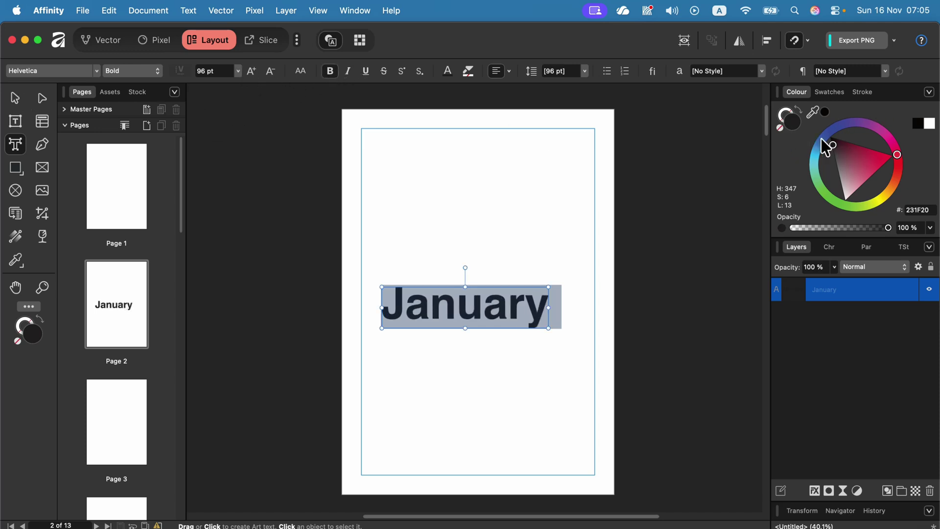
left_click_drag(827, 147, 803, 212)
left_click(847, 163)
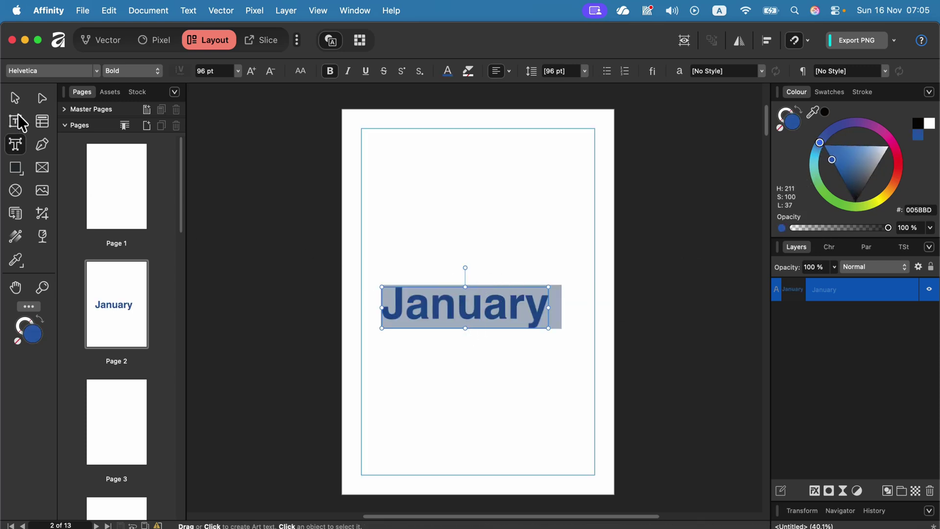
Move the January heading onto the left margin guide
left_click(16, 98)
left_click_drag(413, 317, 395, 301)
left_click(396, 372)
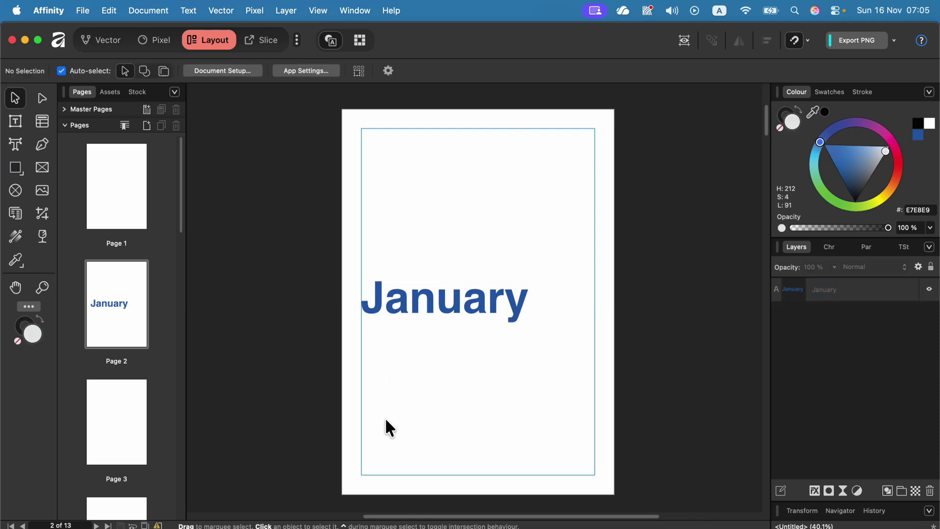
Draw a rectangle across the top of page 2 above January with 15% rounded corners
left_click(17, 174)
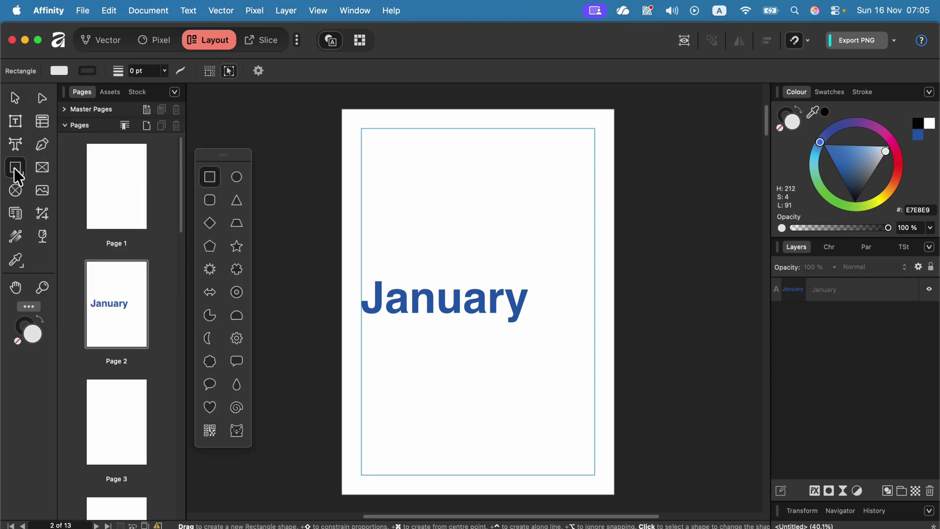
left_click_drag(361, 129, 595, 273)
left_click(429, 71)
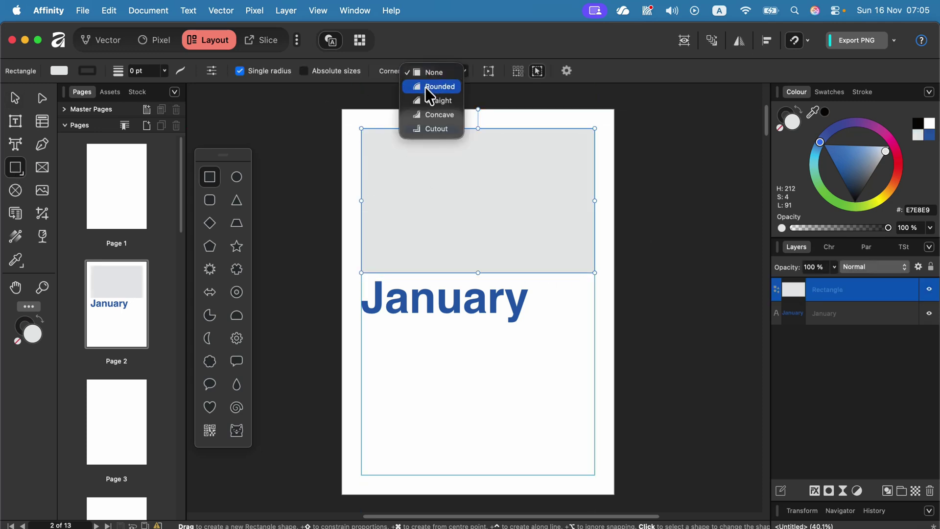
left_click(429, 88)
left_click(464, 71)
left_click_drag(464, 72, 451, 82)
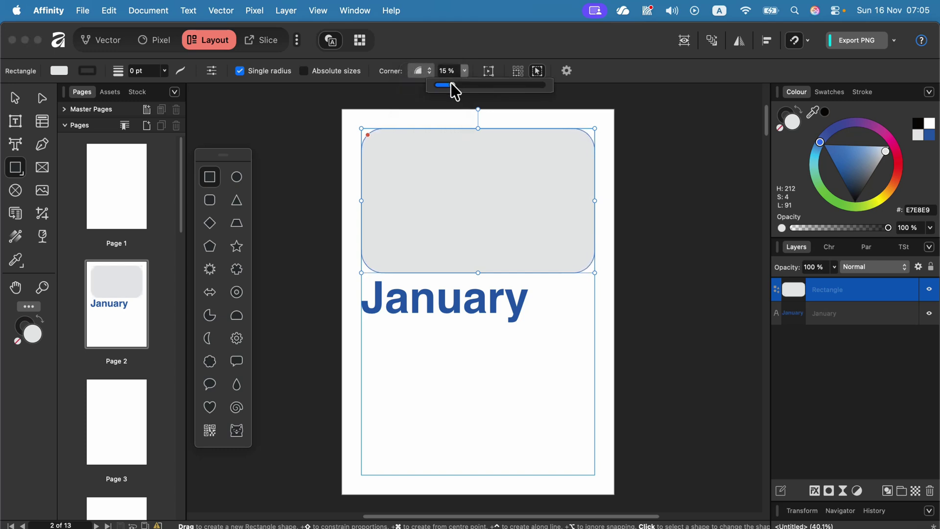
left_click(14, 97)
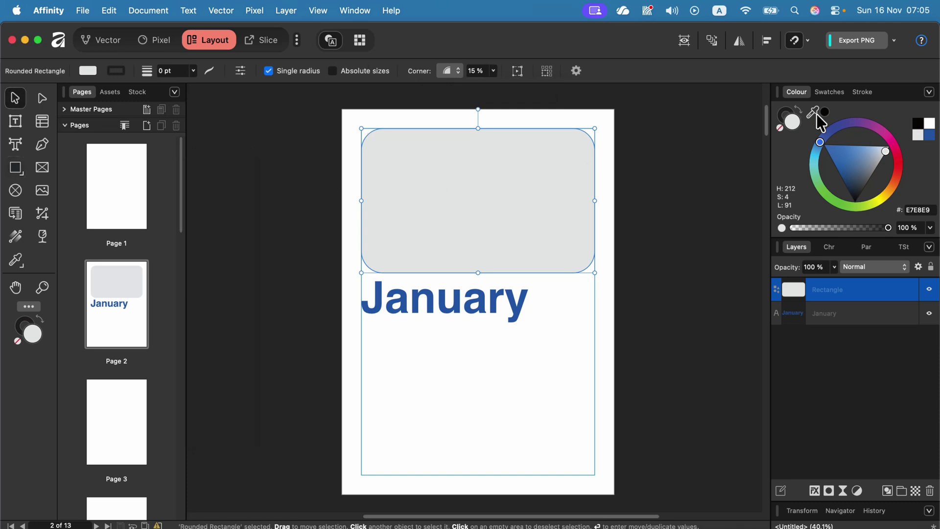
Convert the rounded rectangle to a picture frame with no fill and no stroke
right_click(444, 177)
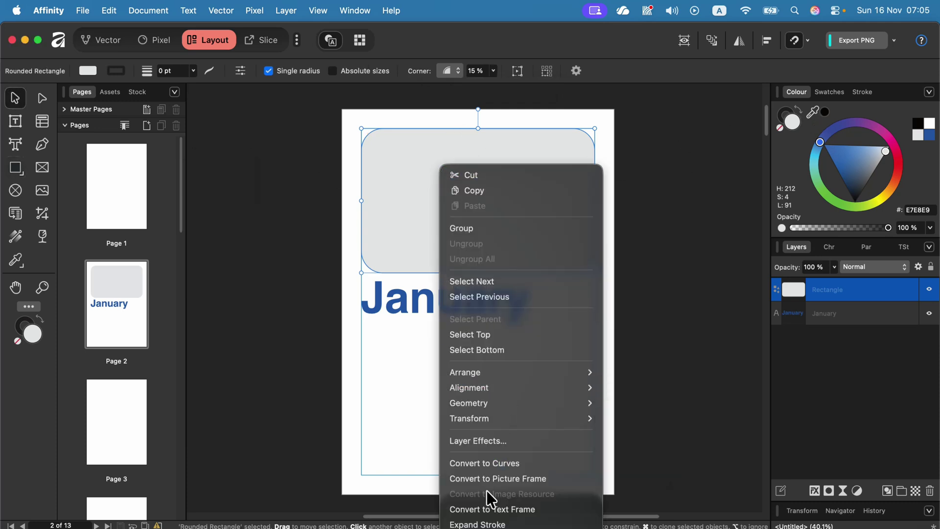
left_click(538, 479)
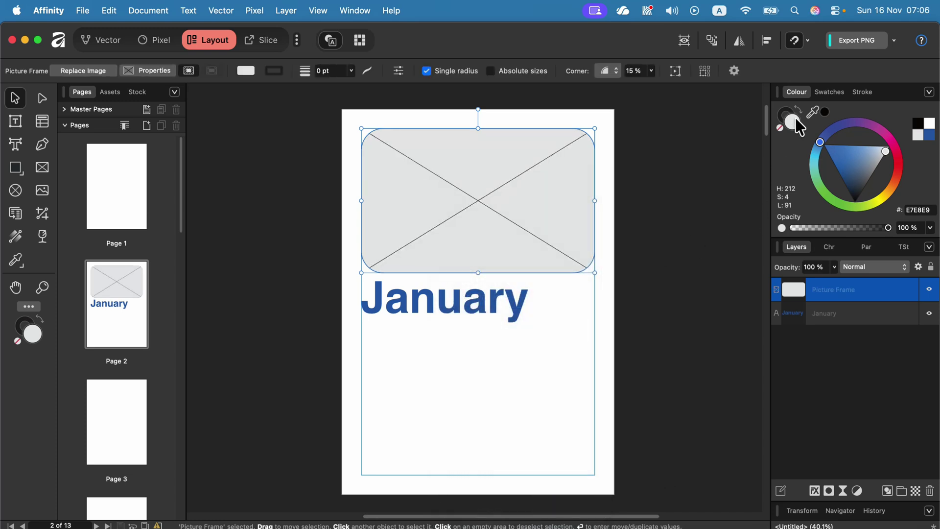
left_click(780, 127)
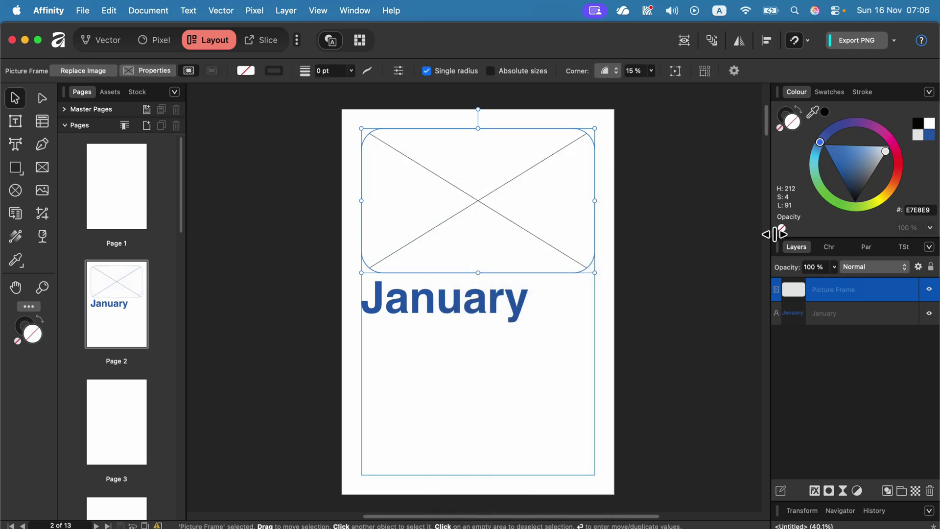
left_click(781, 117)
left_click(780, 129)
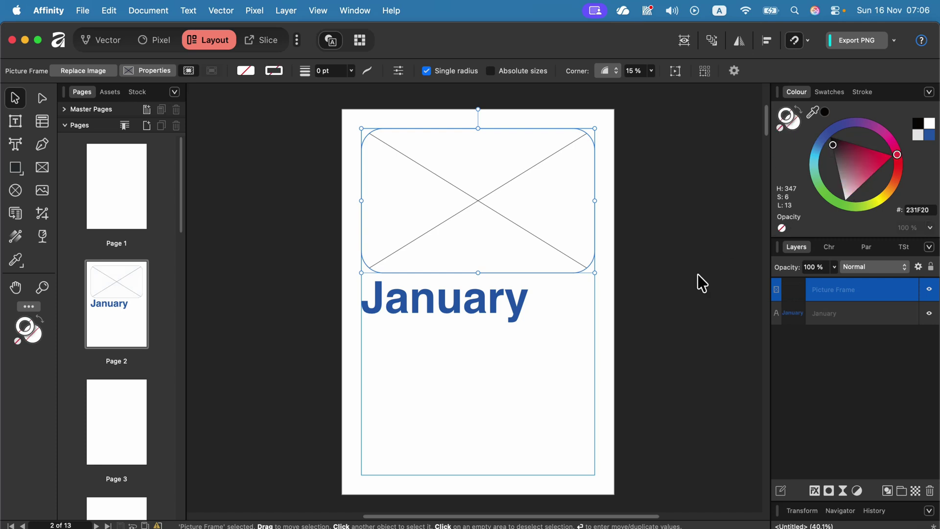
left_click(480, 368)
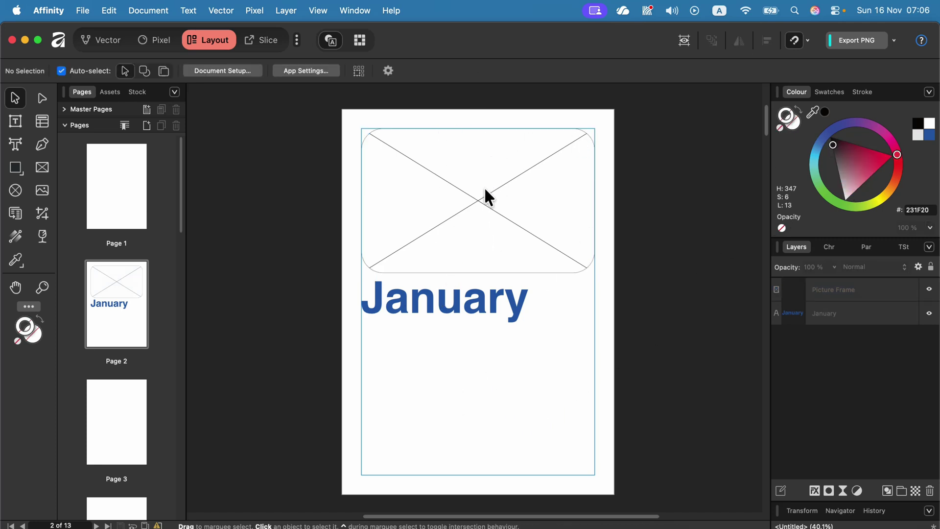
Test a photo in the frame with Replace Image, then undo it to leave the frame empty
left_click(474, 201)
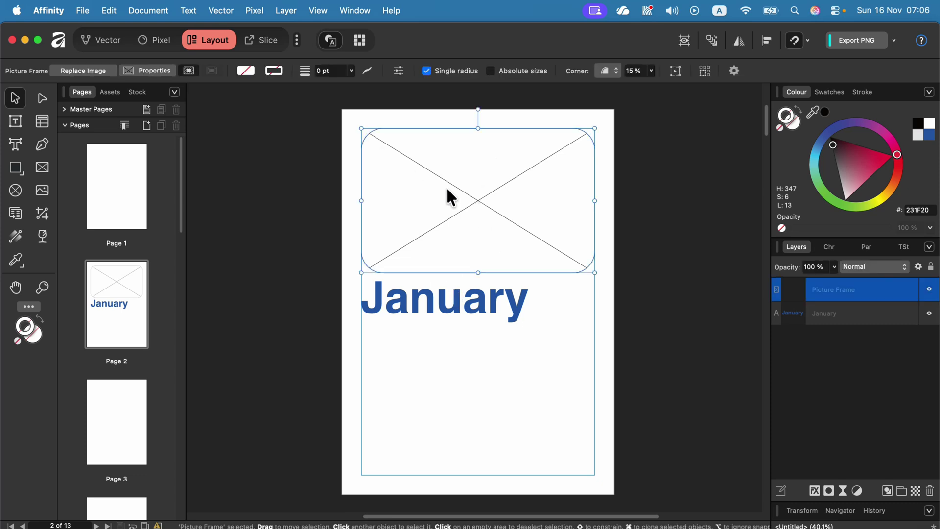
left_click(91, 71)
double_click(522, 216)
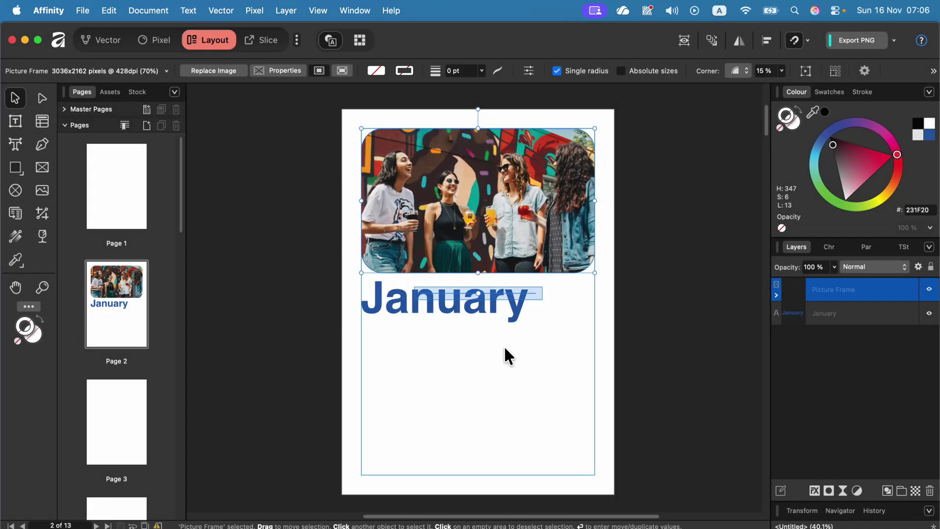
left_click(601, 298)
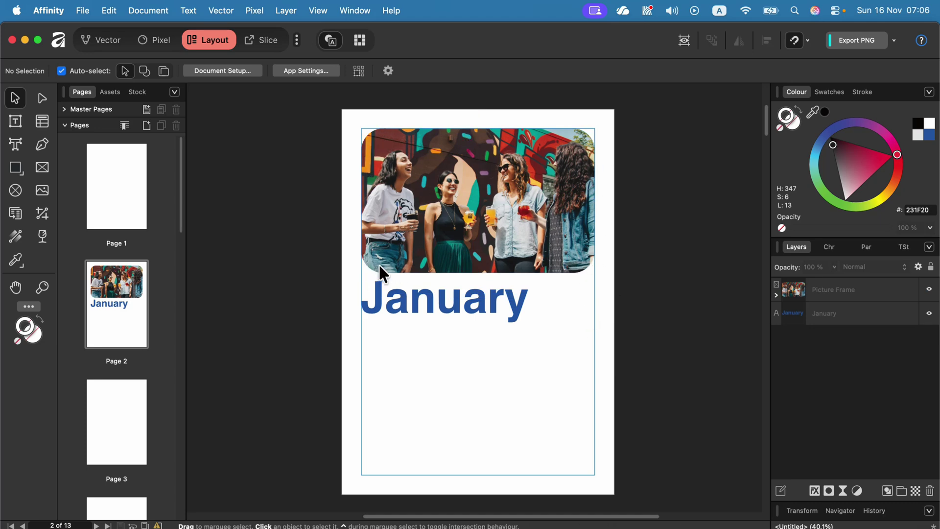
key("super+z")
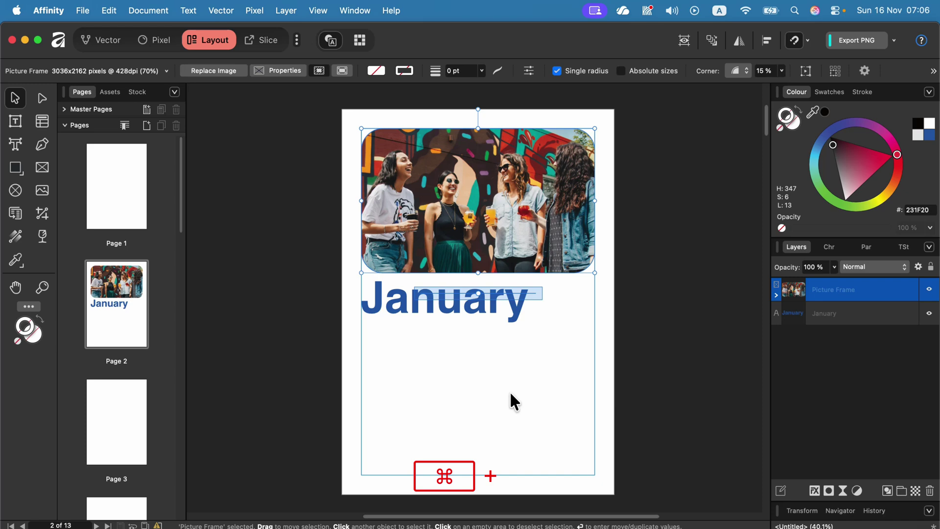
key("super+z")
left_click(517, 376)
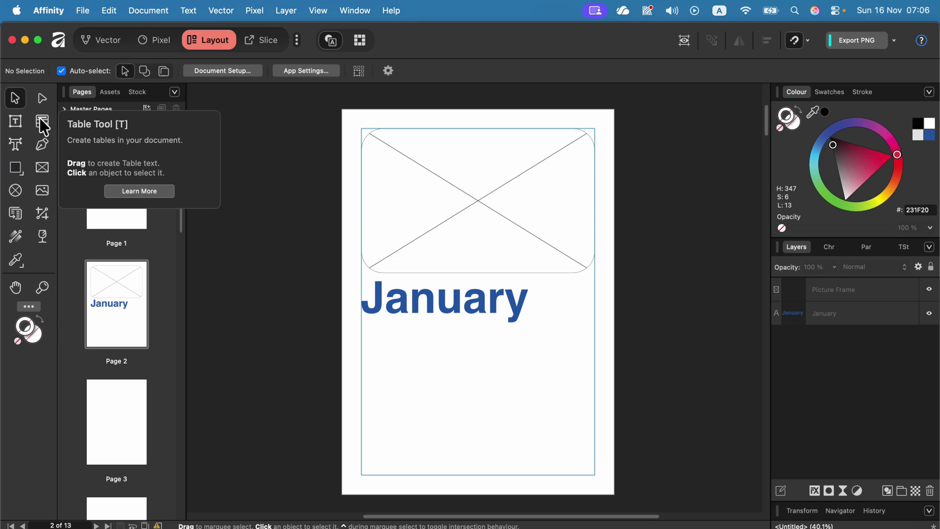
Draw a table below January, reduce it to 6 rows, and stretch it to the bottom margin
left_click(40, 120)
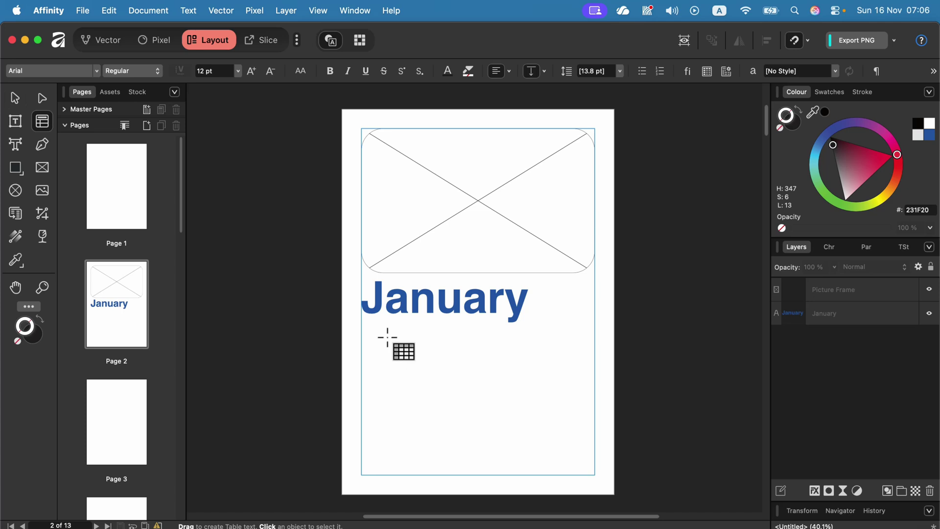
left_click_drag(361, 329, 592, 475)
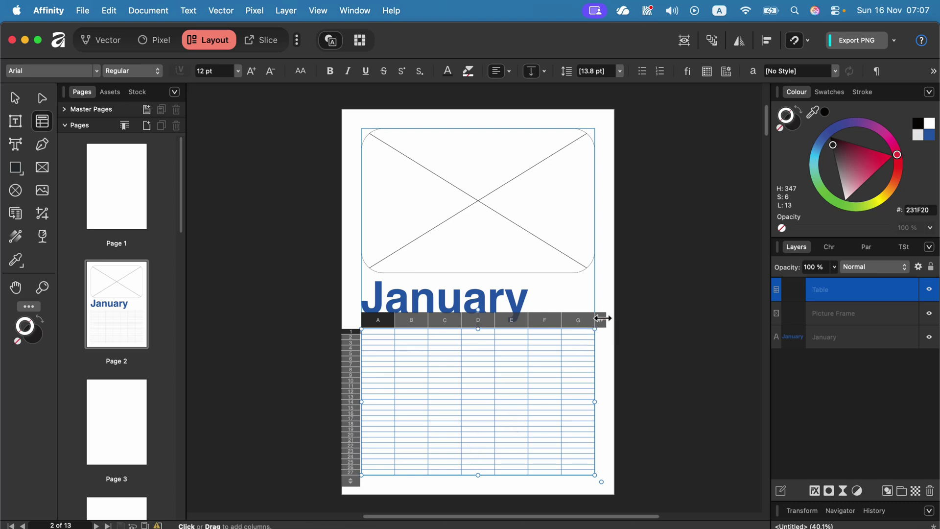
left_click(603, 319)
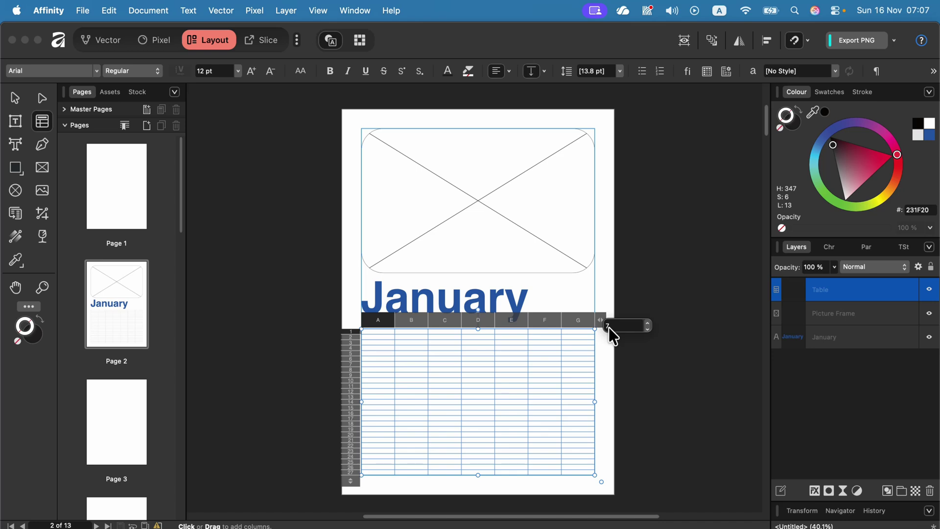
left_click(352, 481)
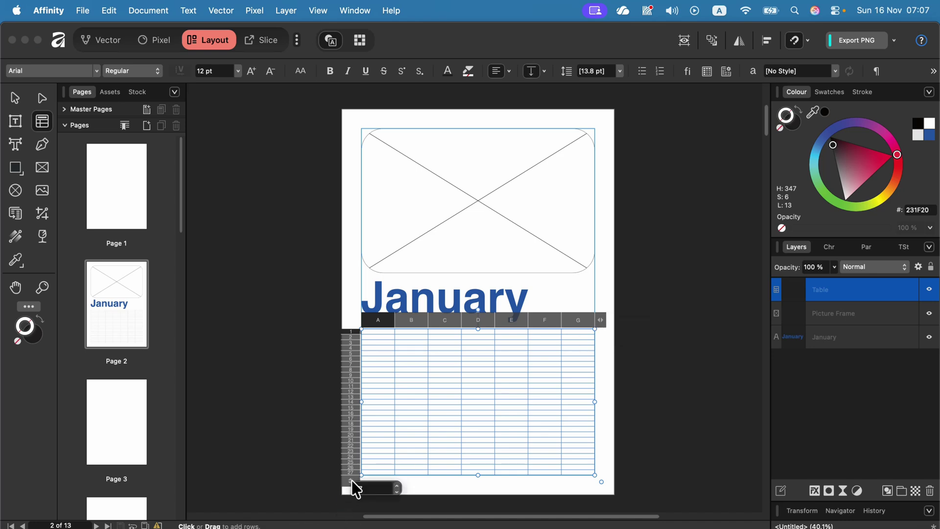
left_click(398, 492)
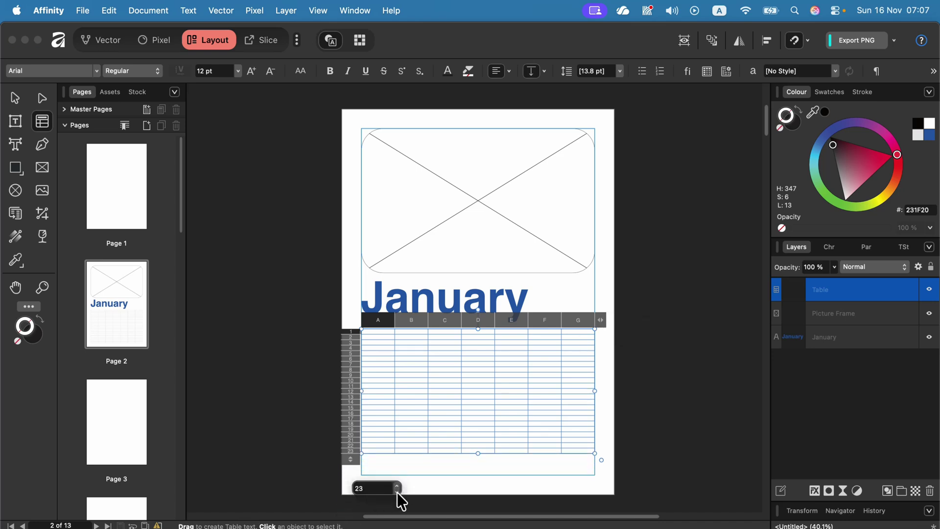
left_click_drag(398, 492, 397, 492)
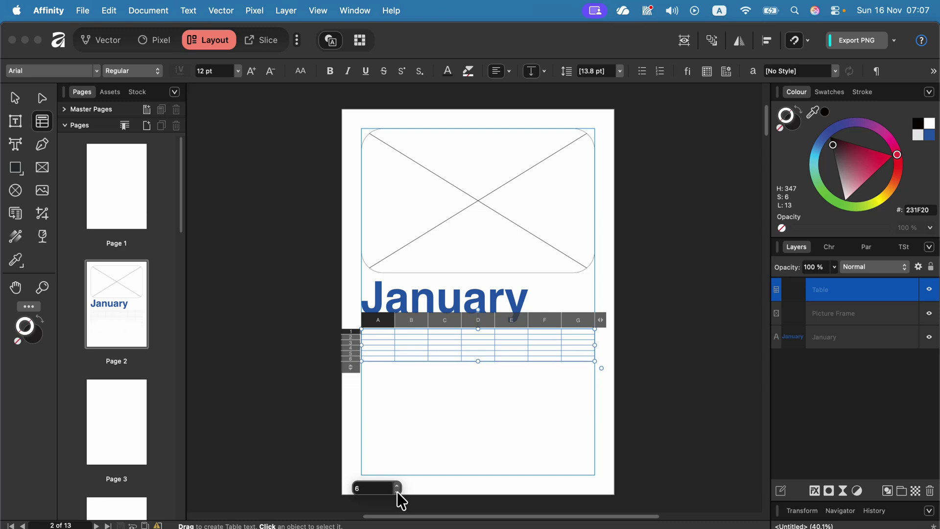
left_click(477, 361)
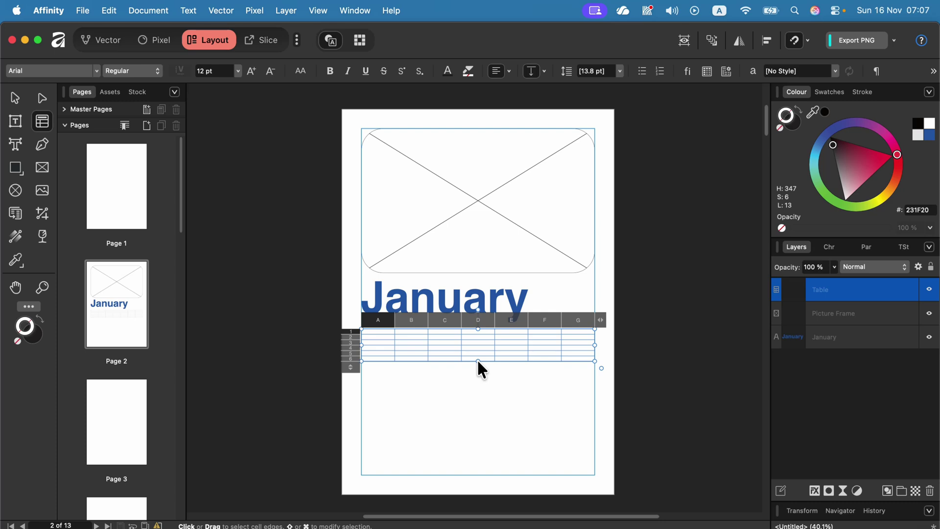
left_click_drag(475, 365, 471, 475)
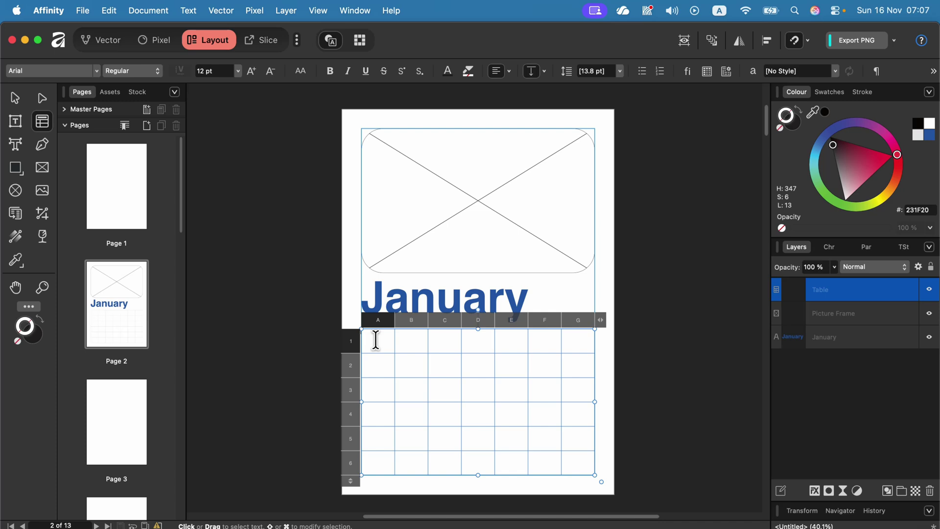
Paste Sun through Sat into the first row and set them in 14 pt Helvetica
type("Sun\tMon\tTue\tWed\tThu\tFri\tSat")
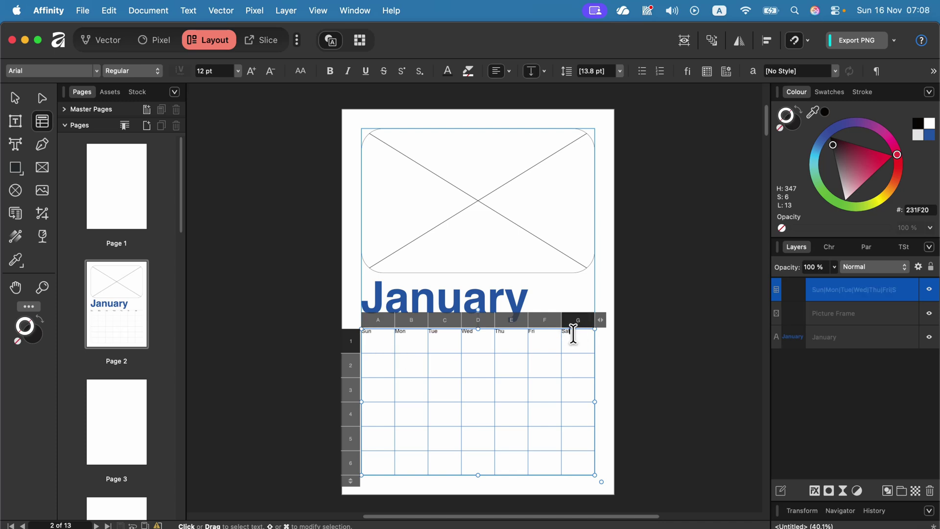
left_click_drag(571, 332, 344, 342)
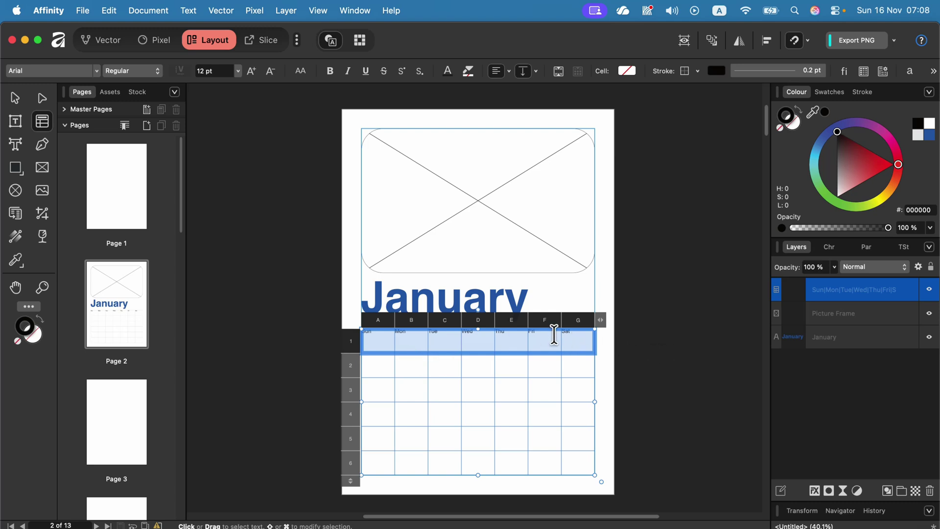
left_click(252, 71)
left_click(65, 70)
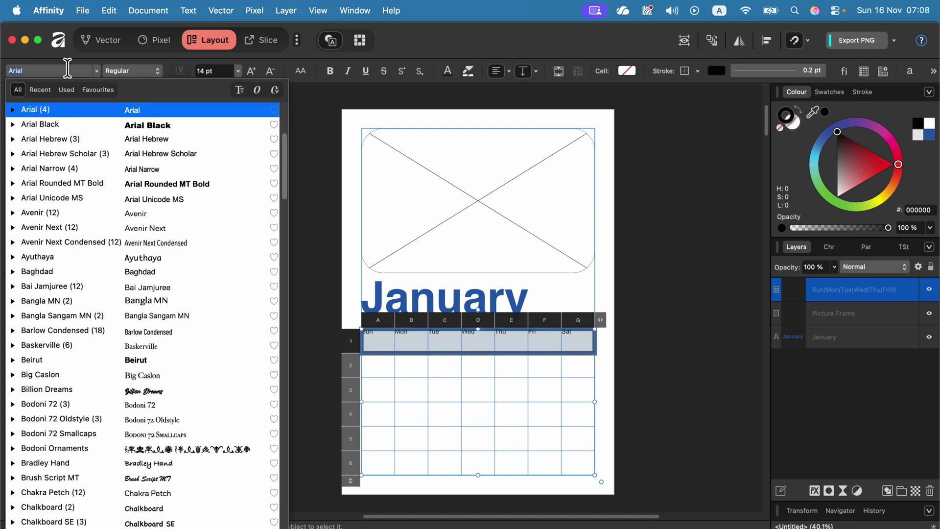
left_click(39, 90)
left_click(45, 107)
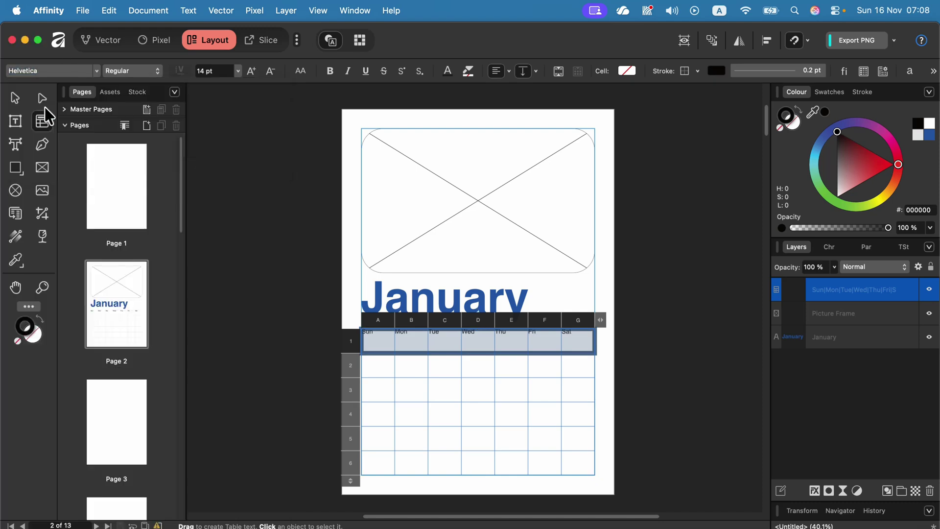
Change the day names' text colour and align them to the bottom of their cells
left_click(450, 71)
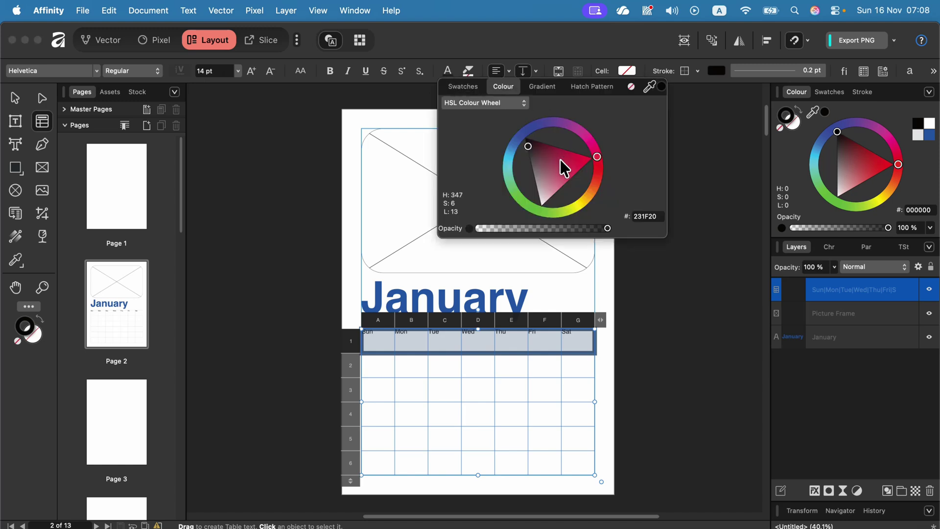
left_click(536, 163)
left_click(492, 45)
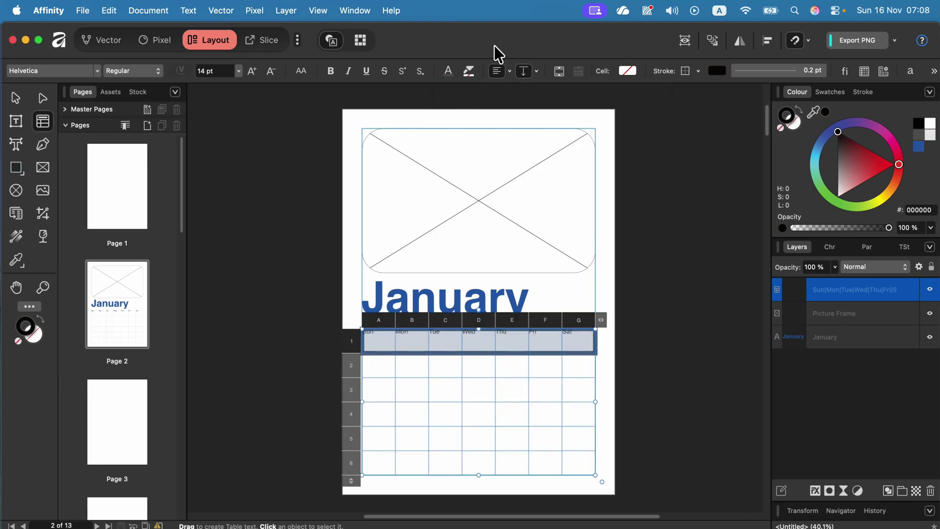
left_click(537, 71)
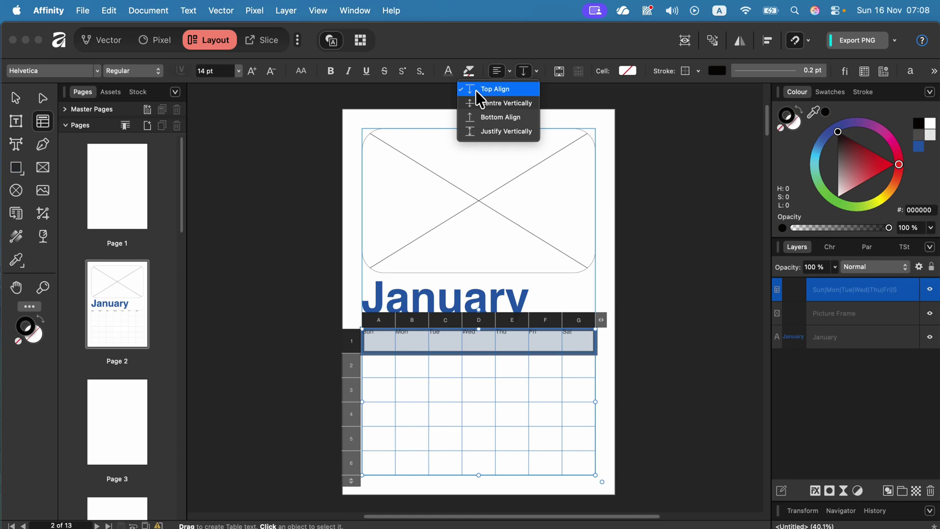
left_click(487, 117)
left_click(11, 98)
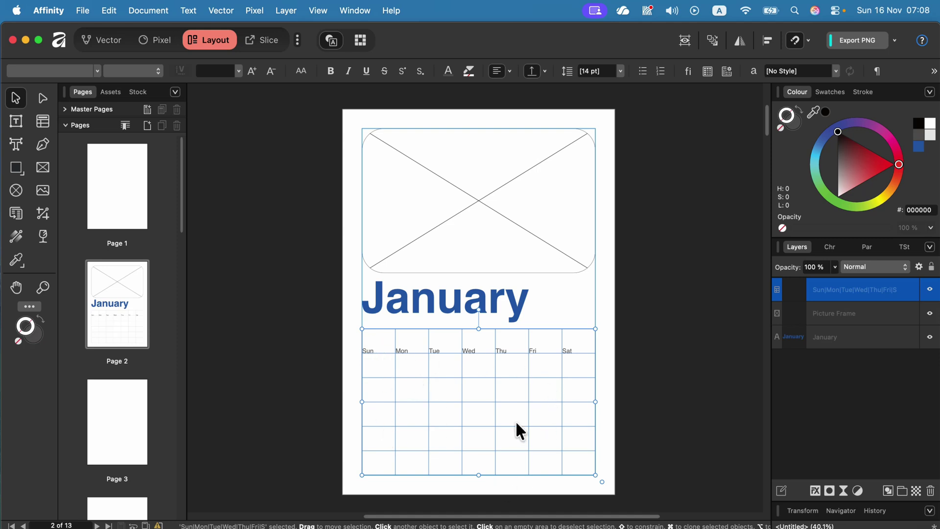
Select the date cells in rows 2–6 and centre them vertically and horizontally
double_click(469, 403)
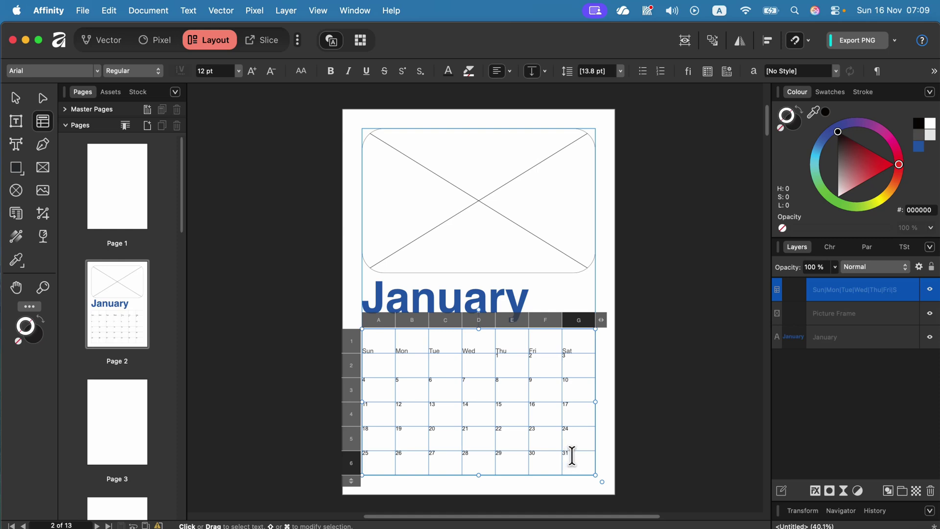
left_click_drag(571, 455, 369, 369)
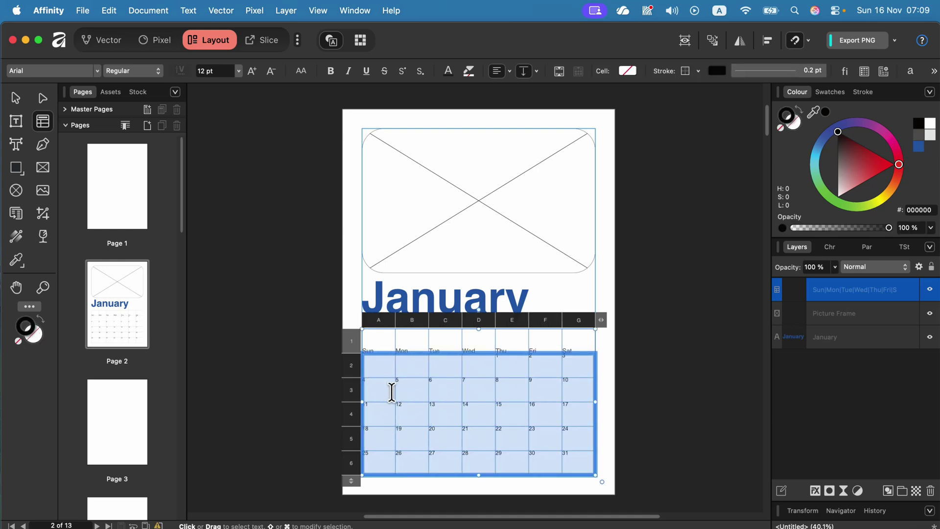
left_click(536, 71)
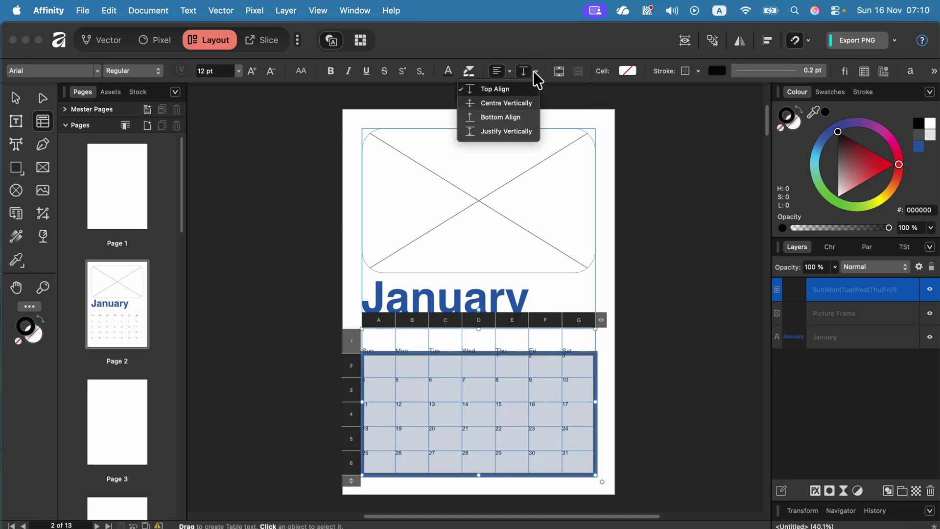
left_click(488, 102)
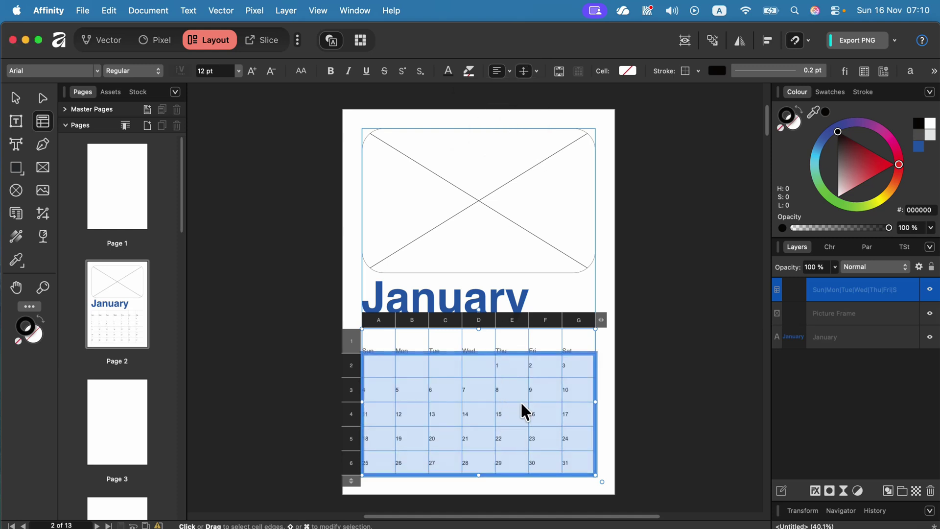
left_click(510, 70)
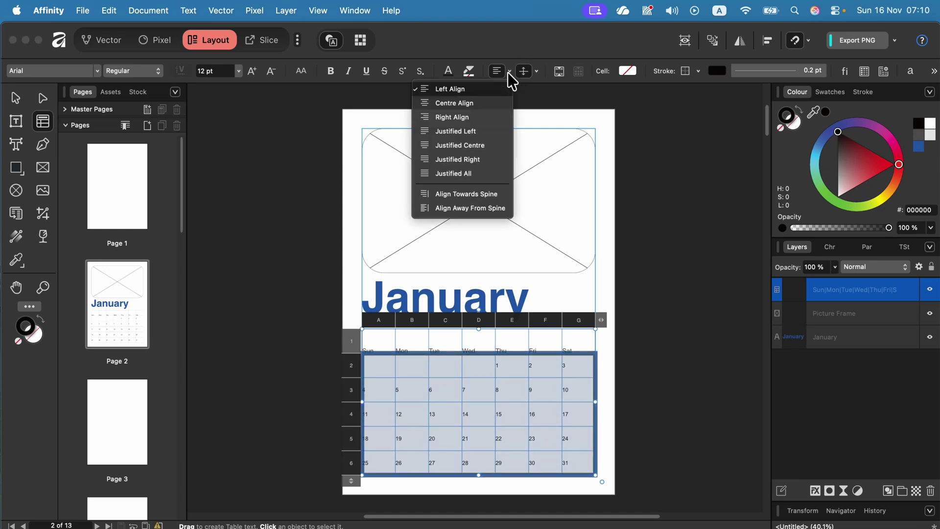
left_click(494, 103)
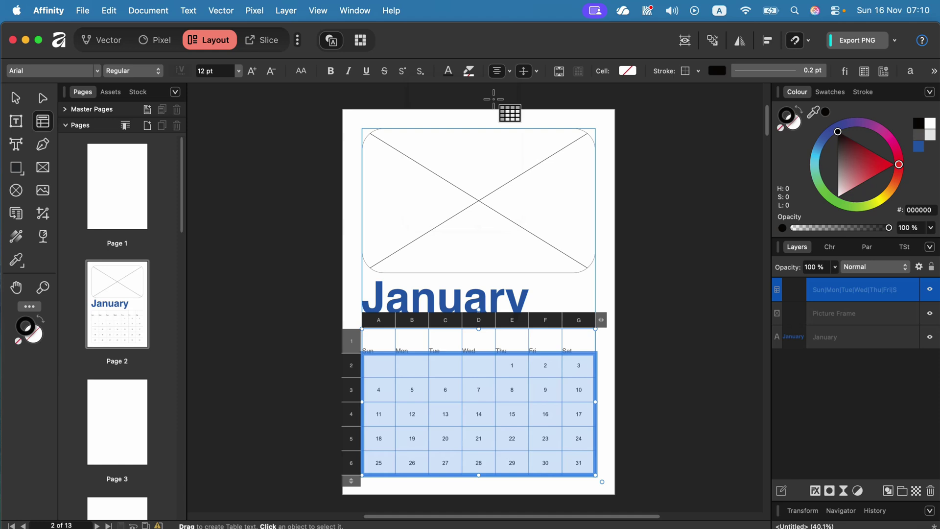
Set the date numbers to 18 pt bold Helvetica
left_click(252, 71)
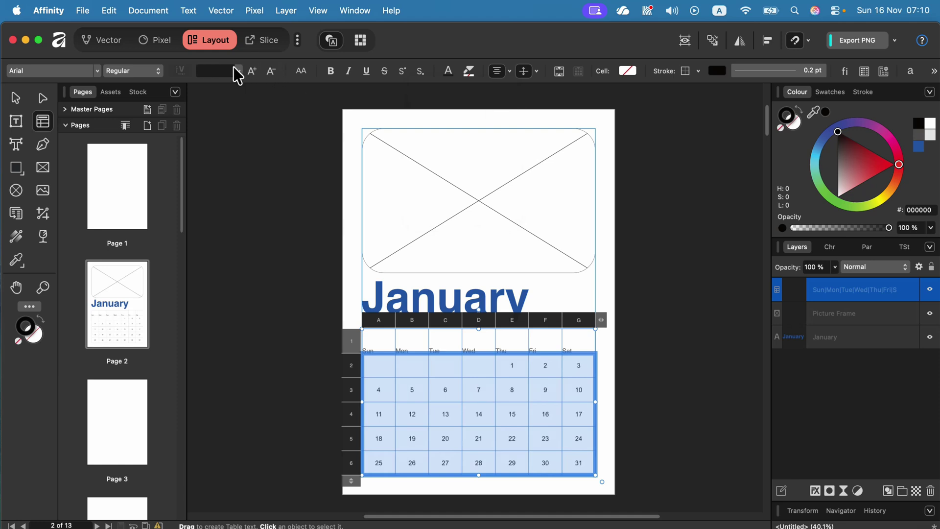
left_click(218, 71)
type("18")
key("Return")
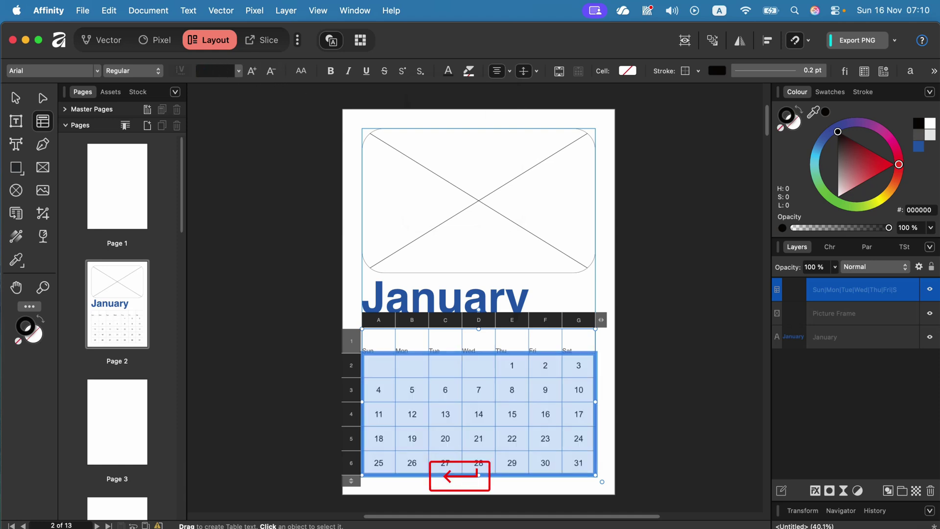
left_click(332, 72)
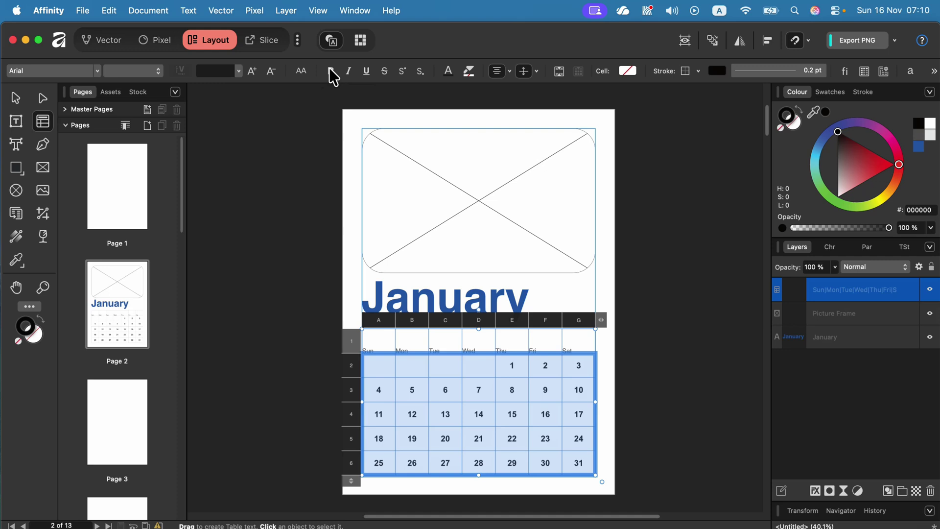
left_click(96, 71)
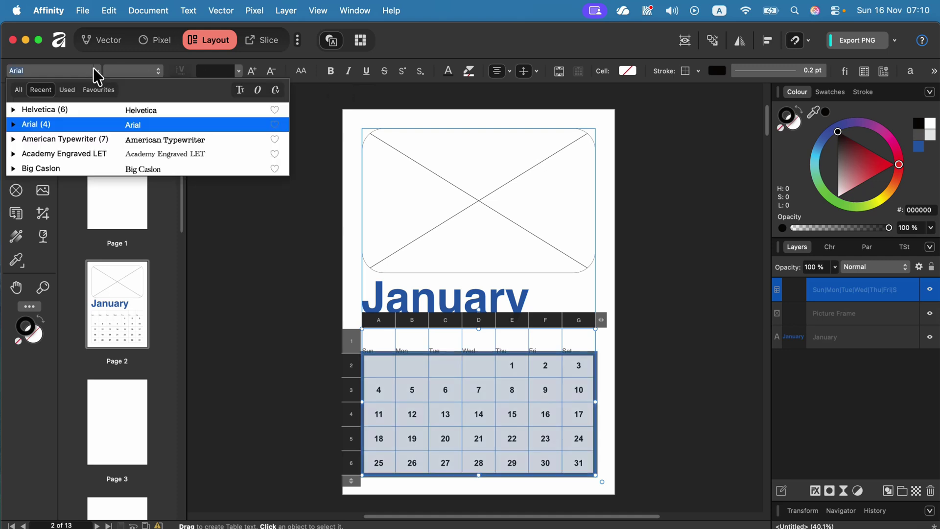
left_click(84, 110)
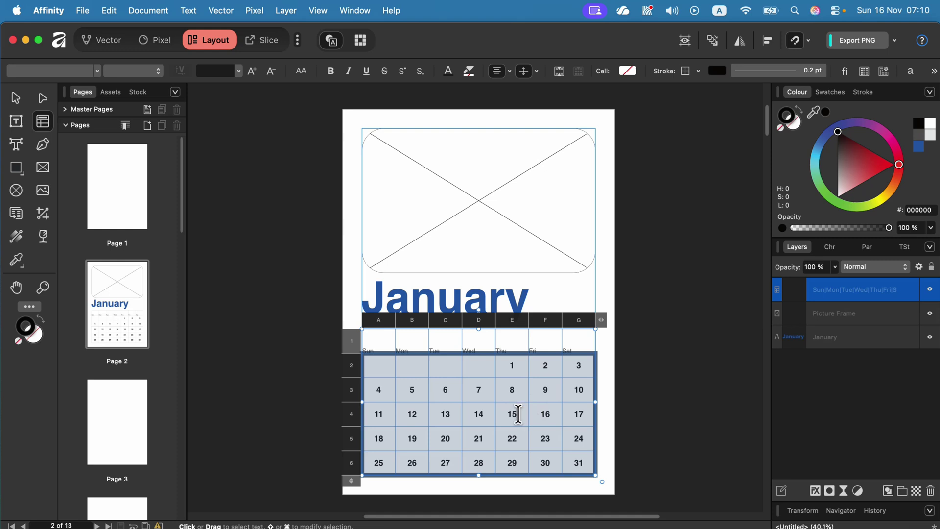
Top-align and right-align the January dates, then reselect all date cells A2:G6
left_click(537, 72)
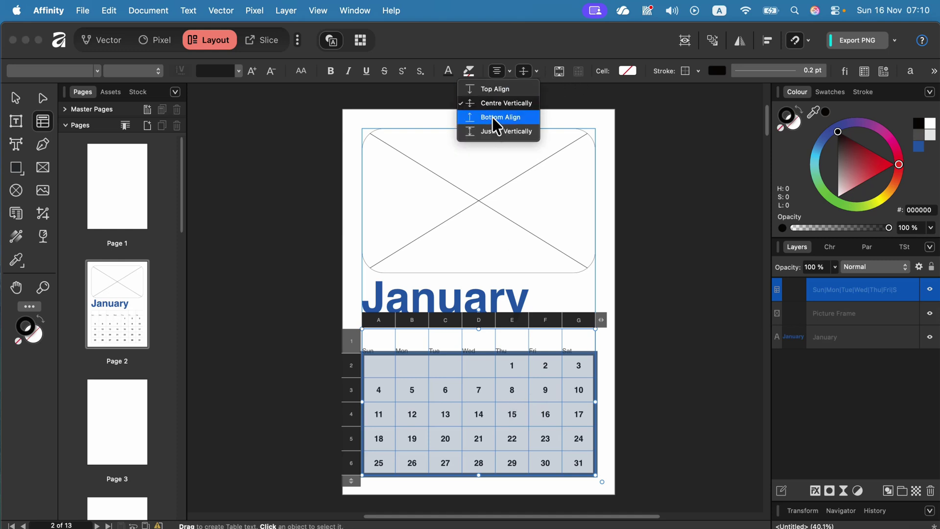
left_click(490, 88)
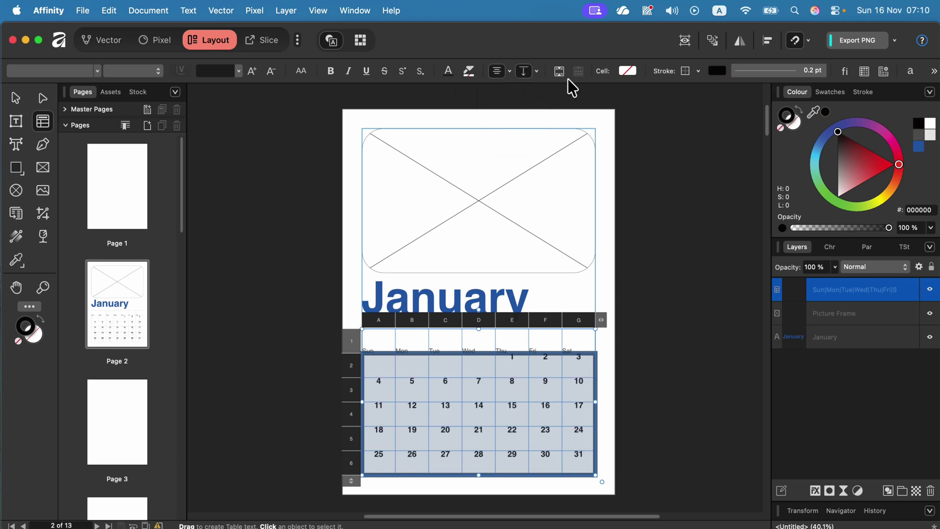
left_click(505, 68)
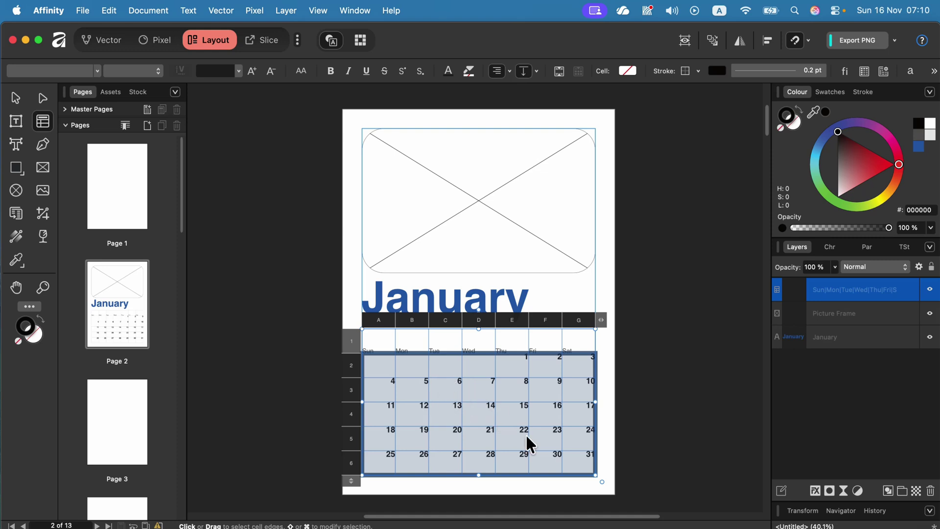
left_click(518, 406)
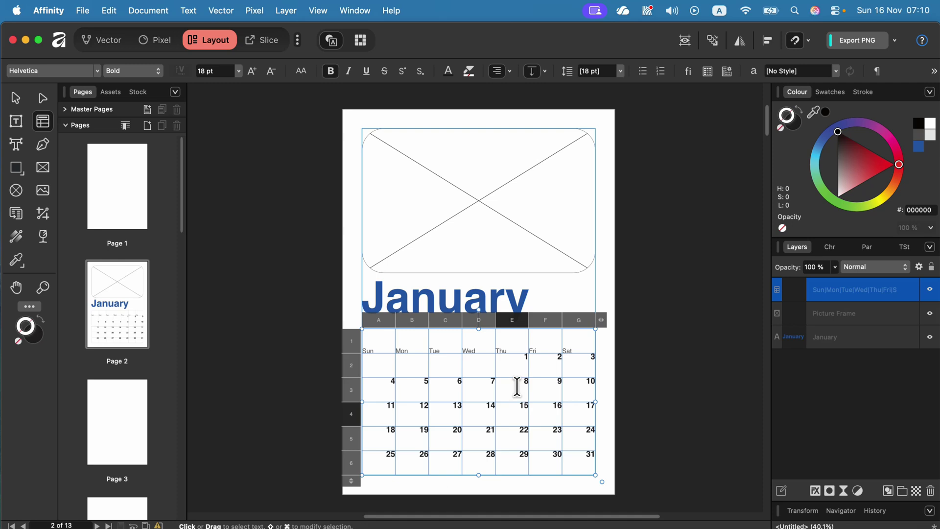
left_click_drag(516, 360, 579, 457)
left_click_drag(372, 354, 575, 458)
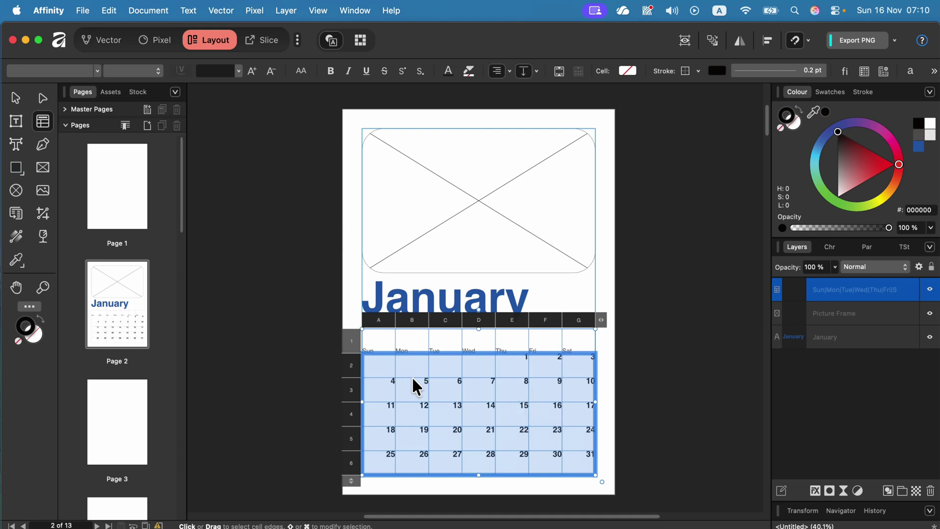
Stroke all borders of the weekday header row cells
left_click(698, 70)
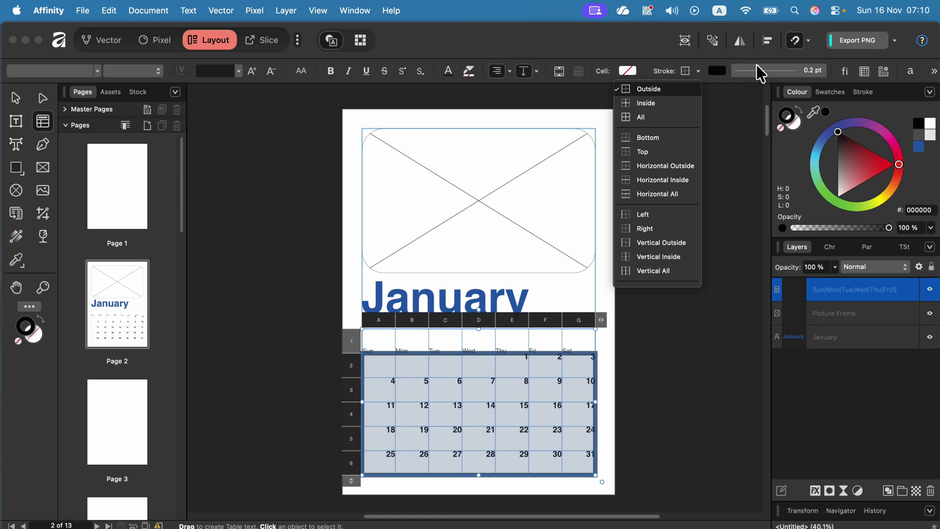
left_click(435, 392)
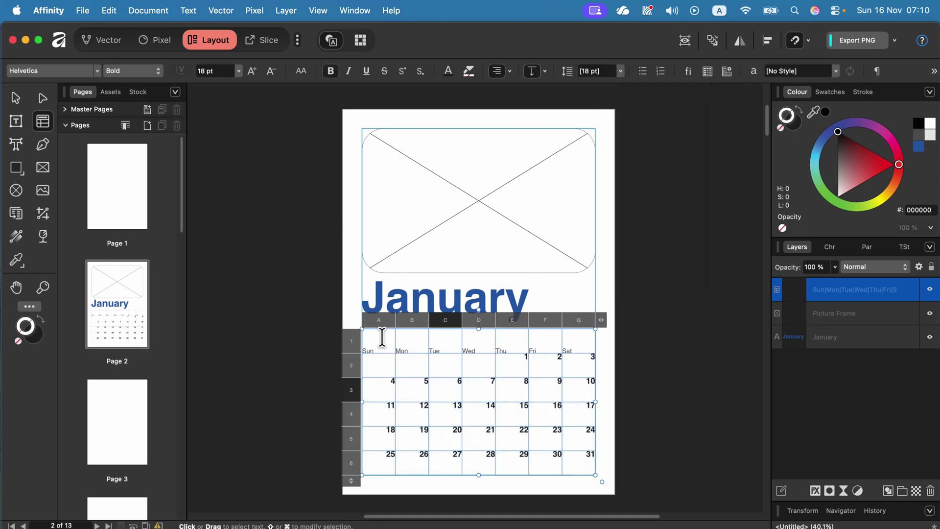
left_click_drag(379, 337, 571, 340)
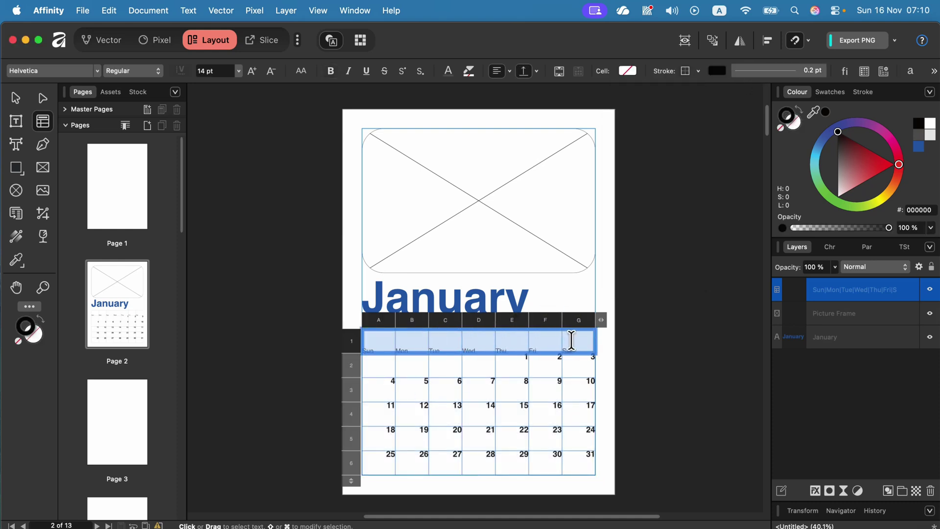
left_click(757, 72)
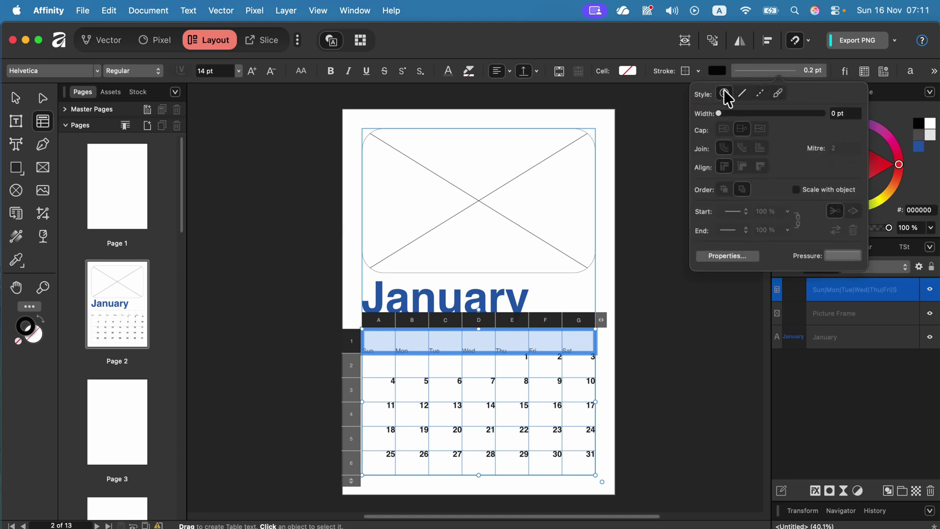
left_click(695, 73)
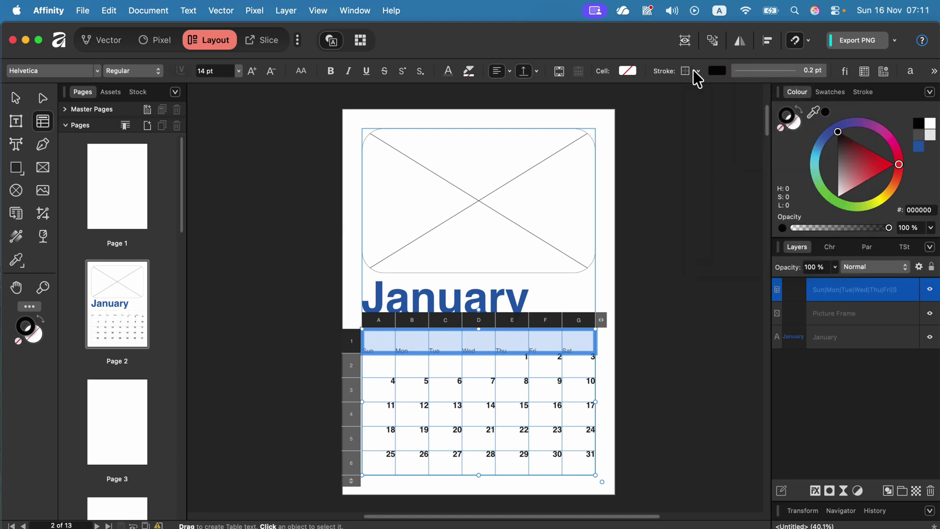
left_click(697, 74)
left_click(647, 113)
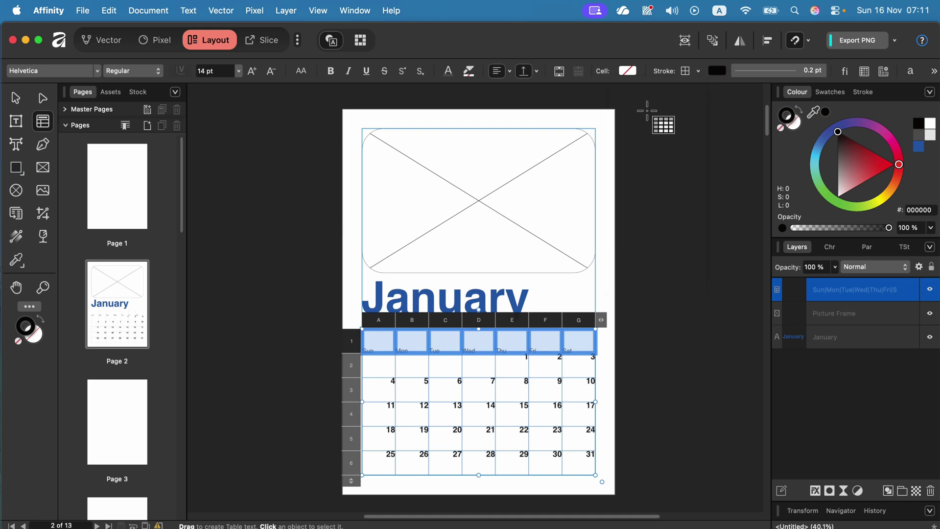
left_click(474, 353)
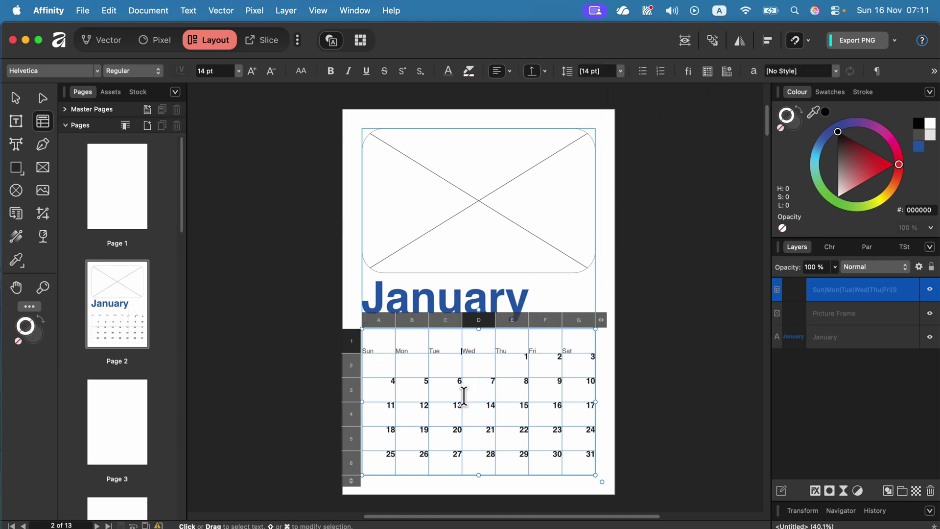
Give the date cells a 0.3 pt stroke on all borders
left_click_drag(373, 360, 602, 421)
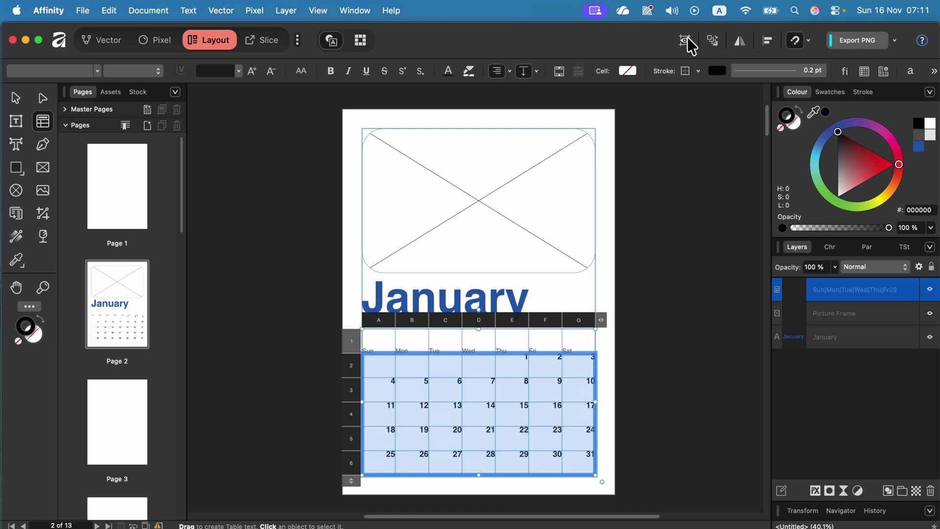
left_click(779, 69)
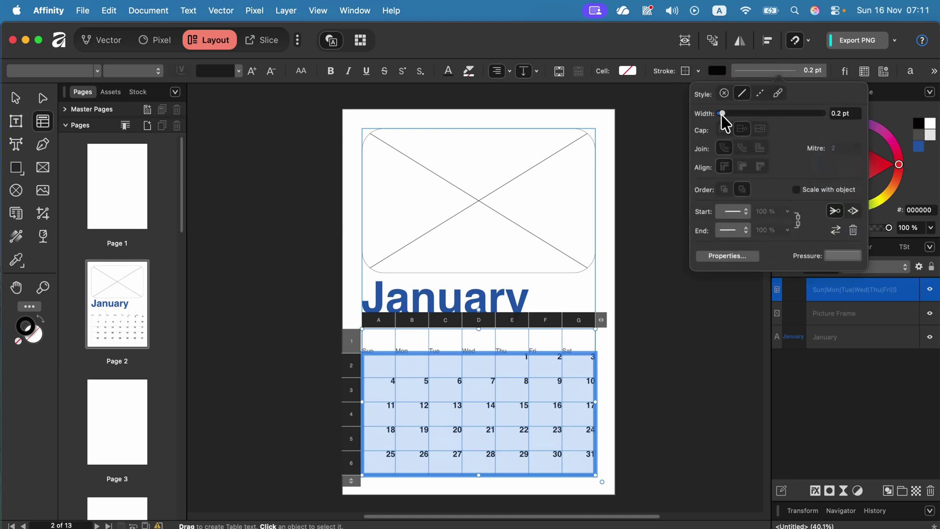
left_click_drag(722, 113, 733, 114)
left_click(697, 72)
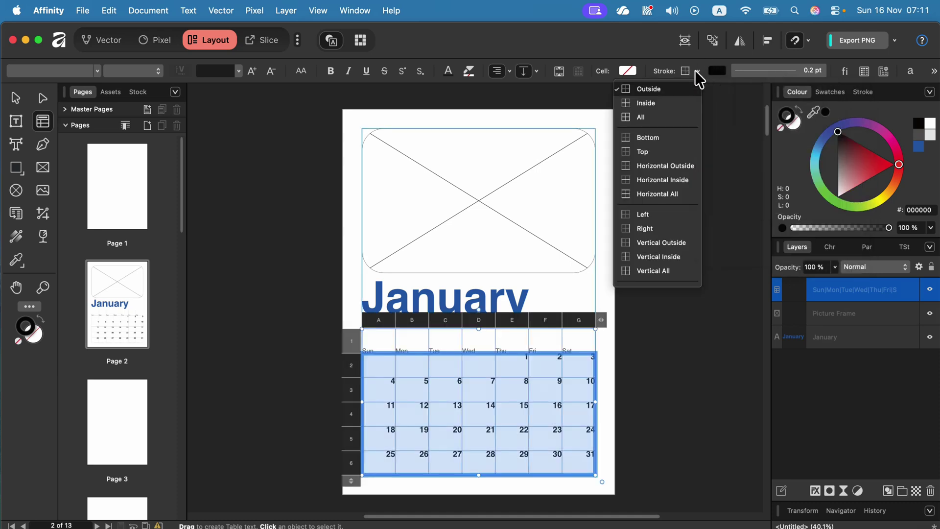
left_click(655, 116)
key("Escape")
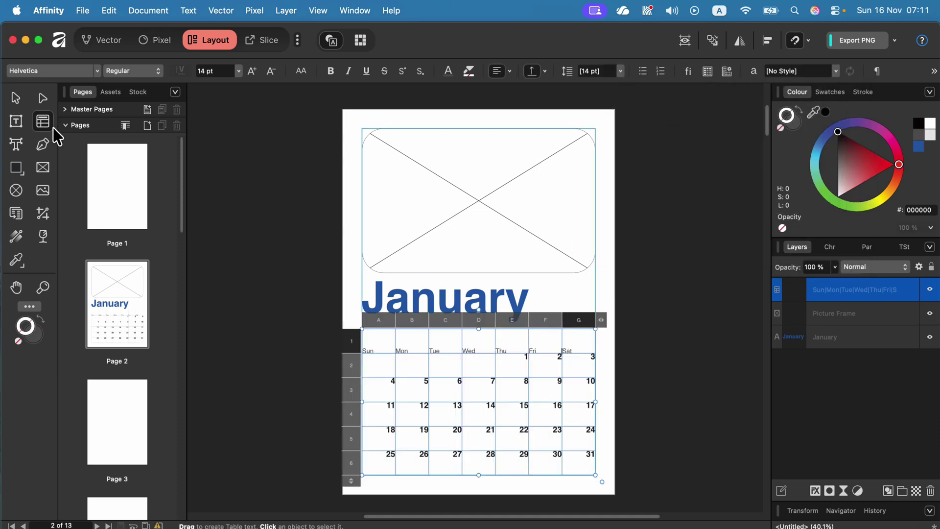
Zoom in and set the weekday header row's stroke width to 0
left_click(15, 98)
left_click(322, 279)
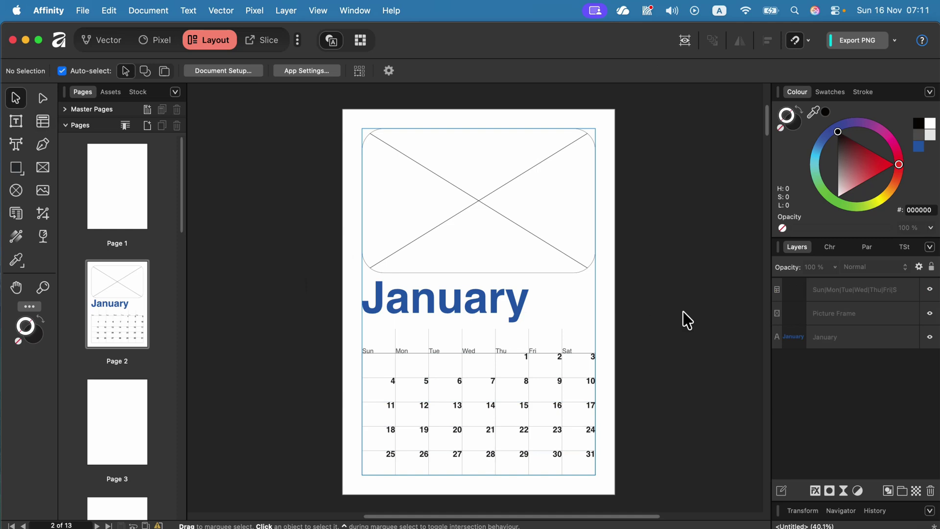
key("super+plus")
key("super+plus")
key("super+plus")
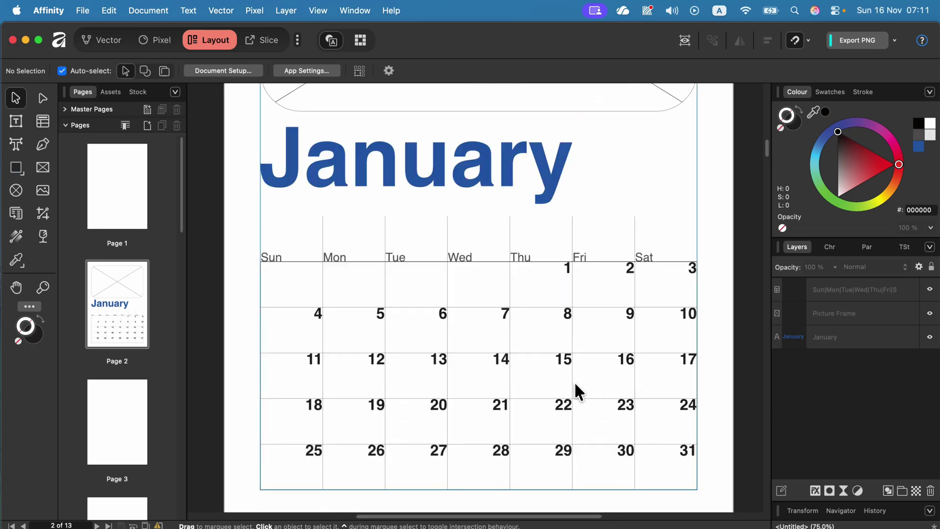
double_click(628, 221)
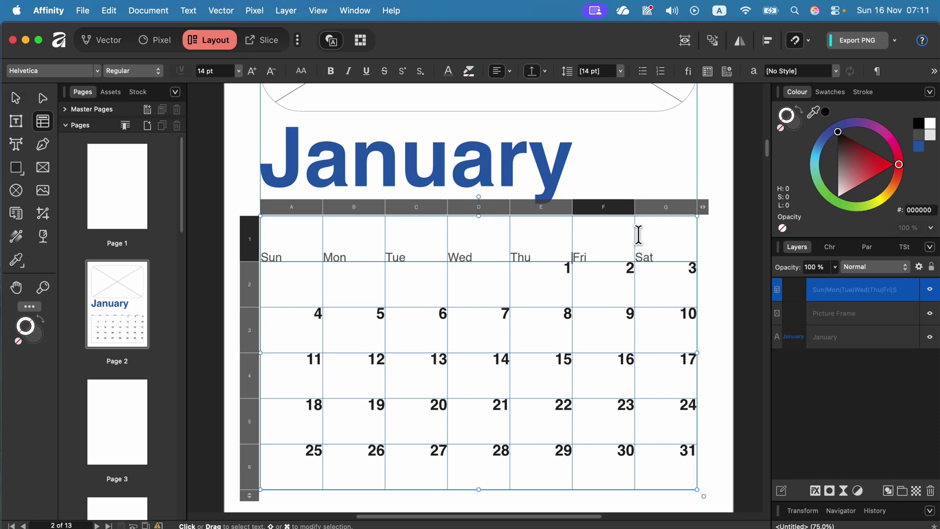
left_click_drag(638, 235, 676, 238)
left_click_drag(554, 237, 294, 235)
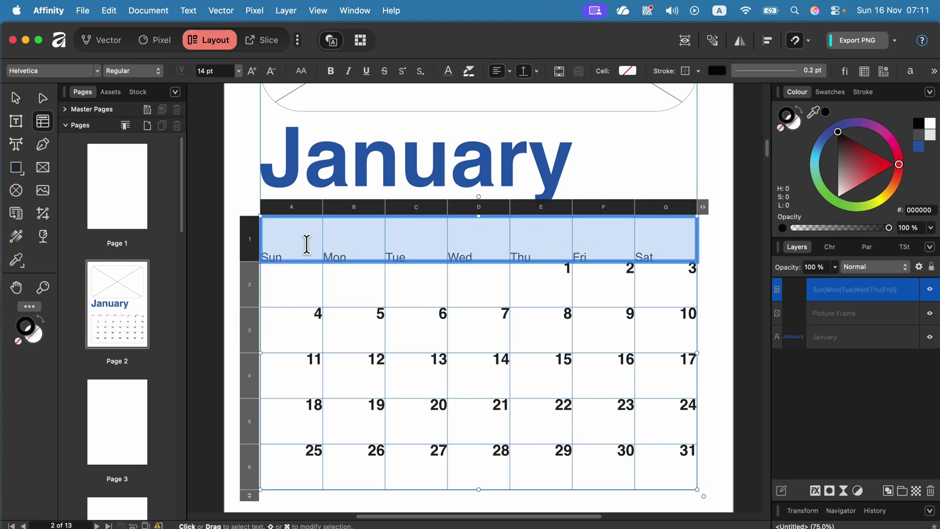
left_click(742, 71)
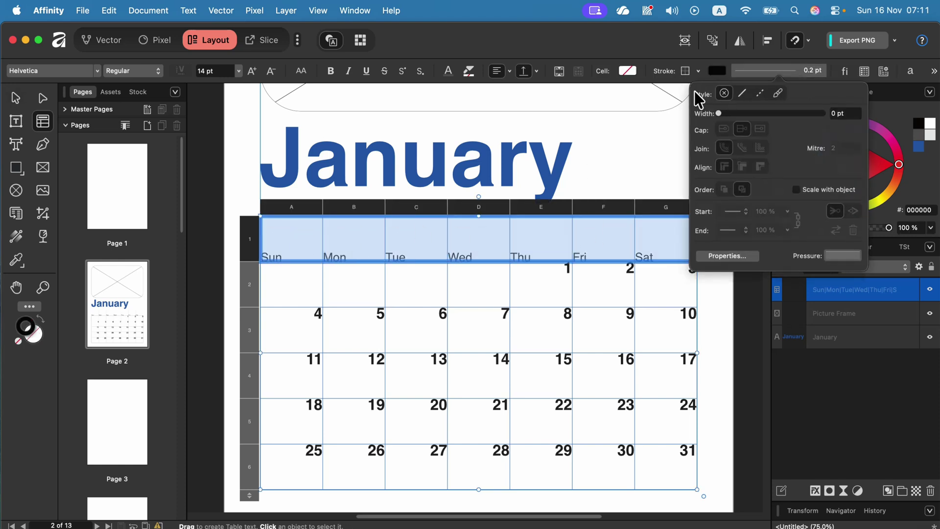
left_click(523, 363)
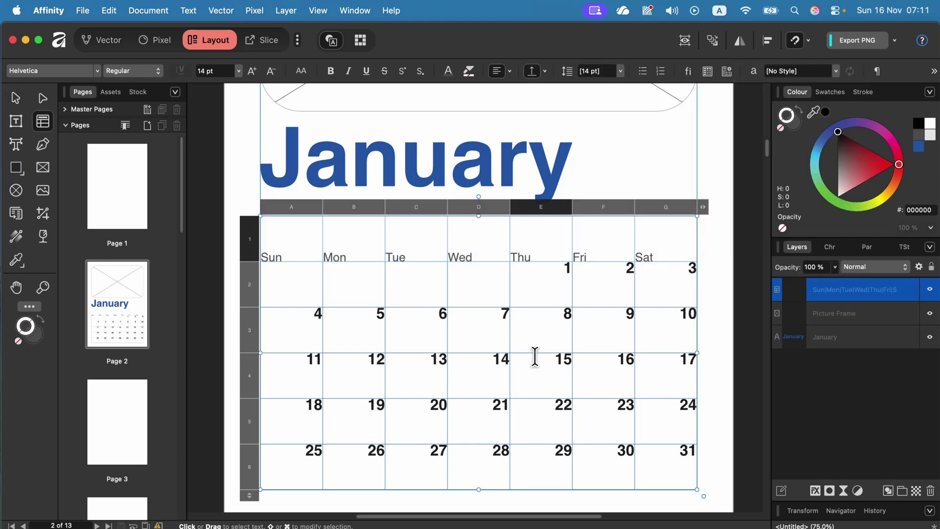
left_click(430, 424)
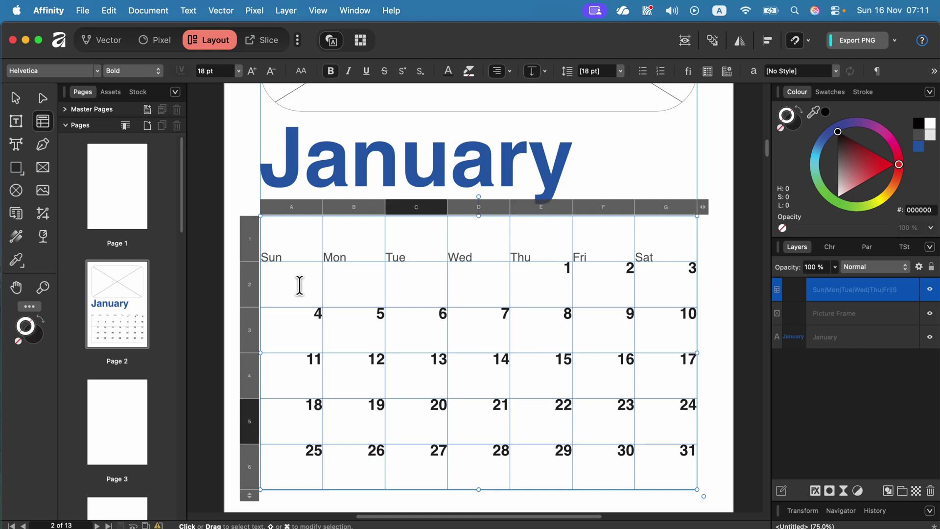
left_click(13, 98)
left_click(243, 253)
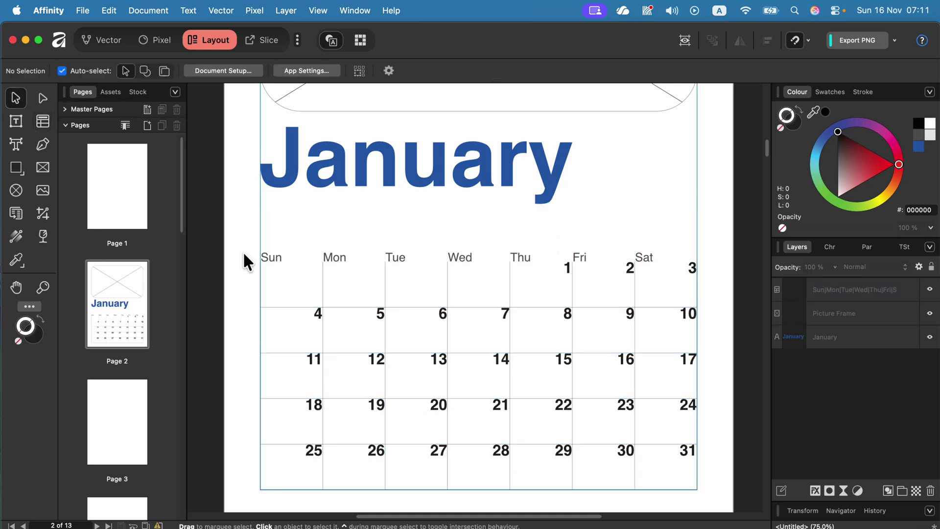
Give date rows 2–6 a 0.5 pt stroke placed on the Top border
left_click(297, 277)
left_click(296, 280)
left_click_drag(284, 273, 682, 475)
key("super+c")
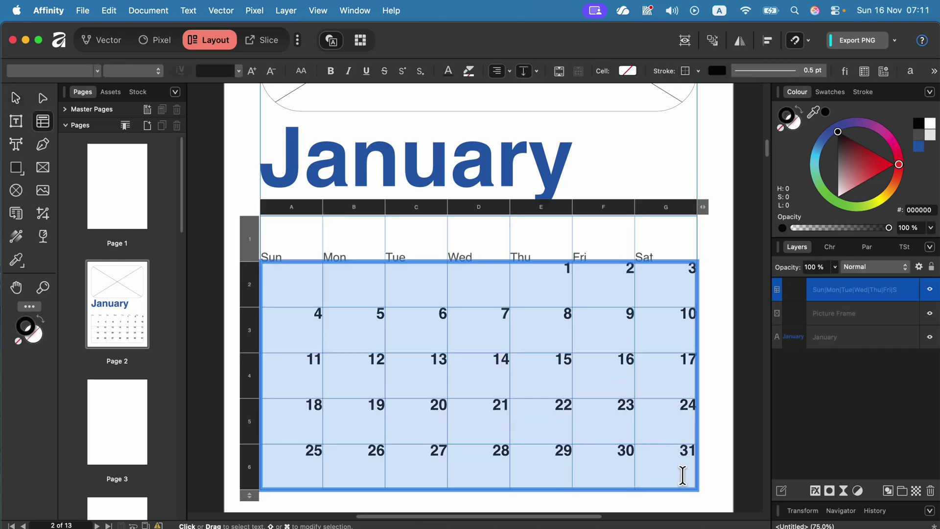
left_click(697, 71)
left_click(744, 71)
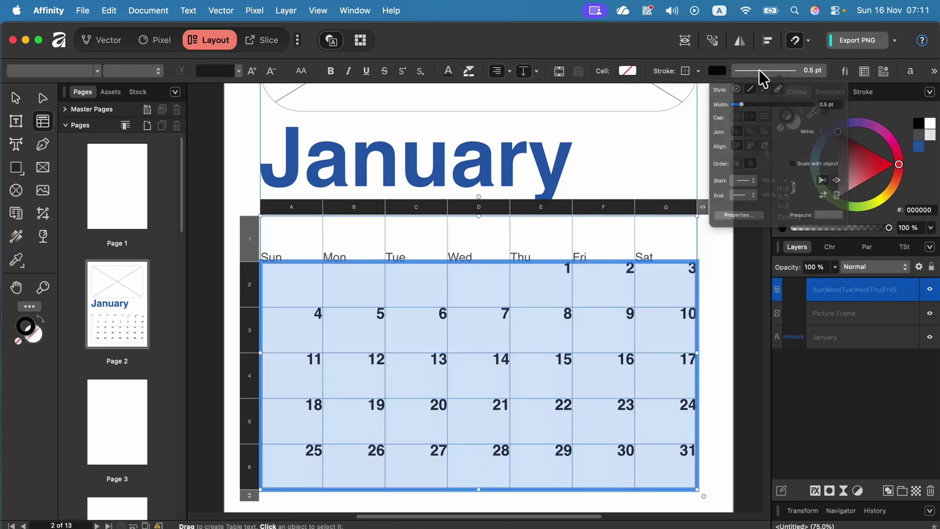
left_click(698, 70)
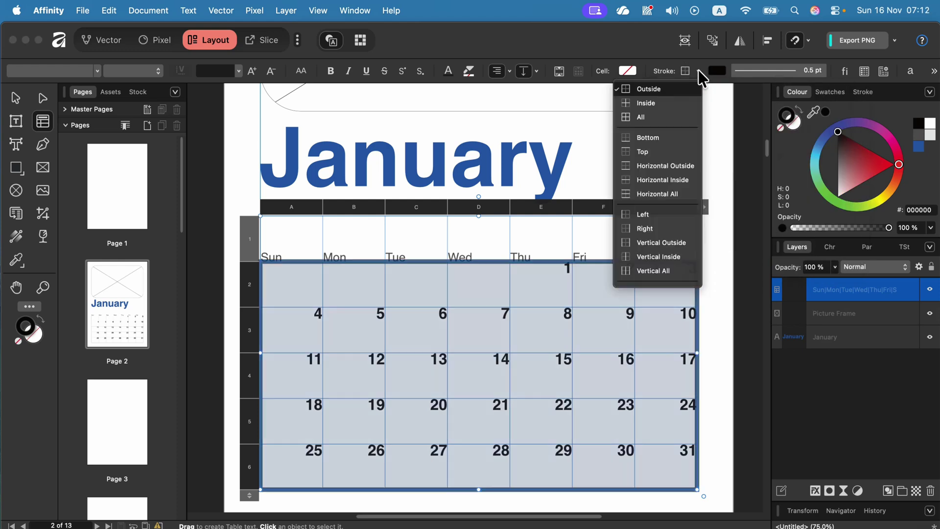
left_click(667, 151)
left_click(754, 70)
key("Escape")
scroll(705, 370, "up", 2)
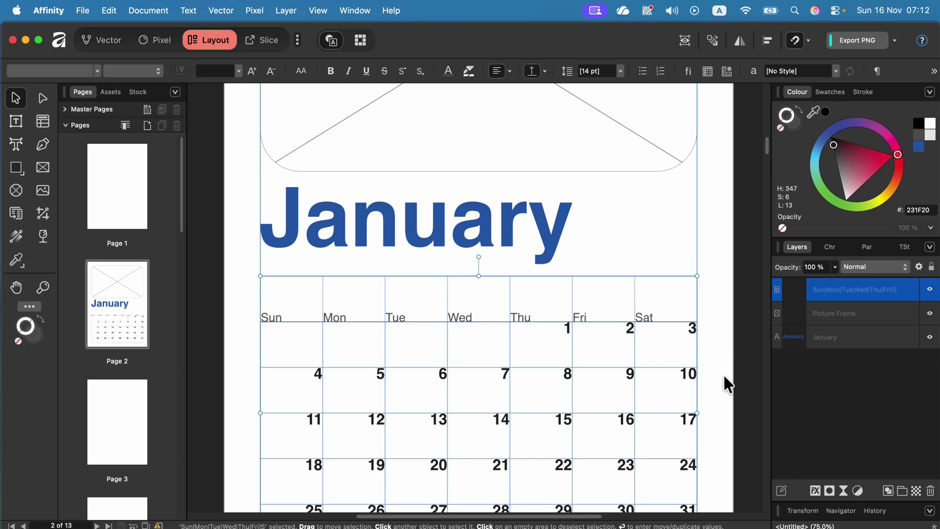
left_click(724, 375)
scroll(691, 387, "down", 3)
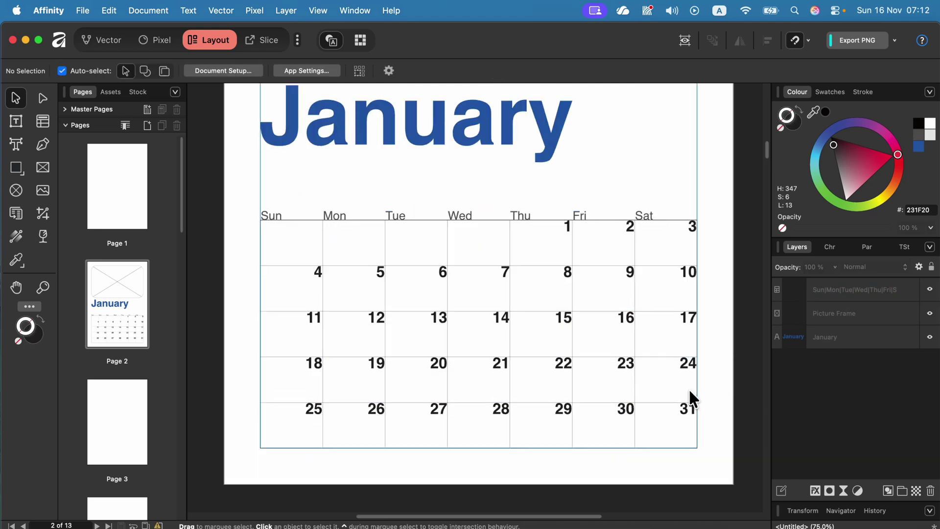
Fit the January page in view, select its heading, and enter the date table's cell editing
key("super+0")
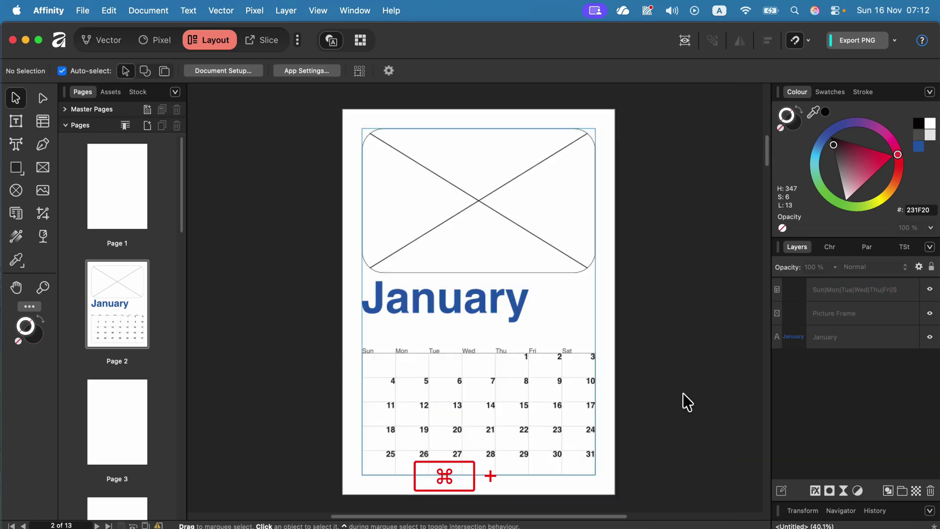
left_click(485, 302)
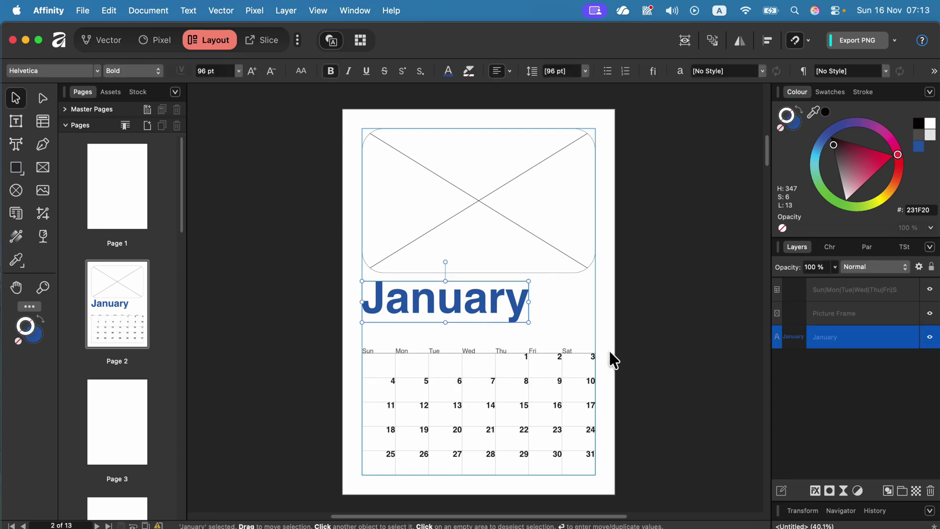
double_click(516, 379)
left_click(521, 397)
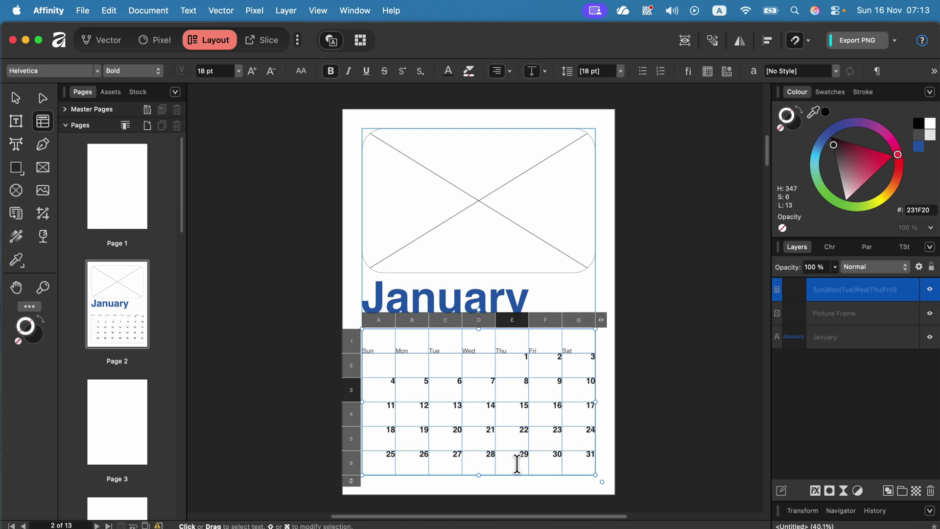
Fill the Sat column cells light grey, then the Sun date cells with the same swatch
double_click(576, 355)
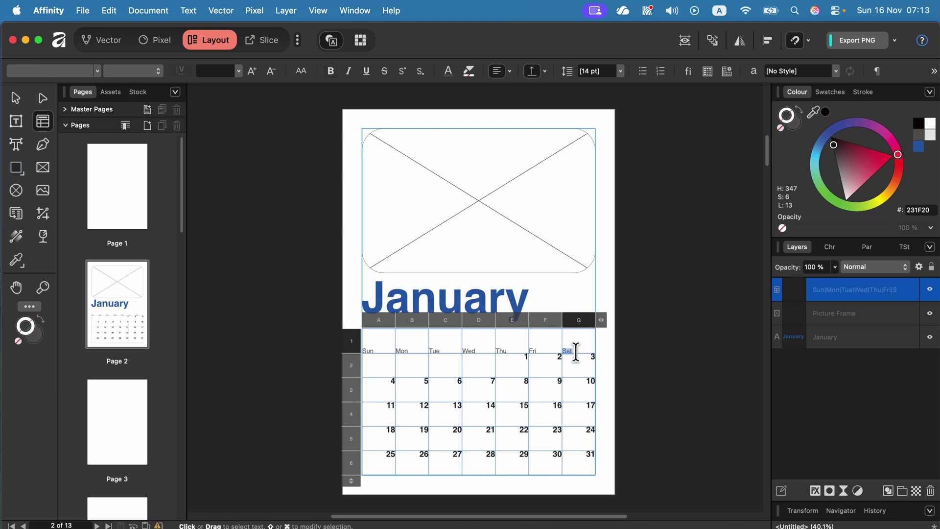
left_click_drag(576, 356, 590, 473)
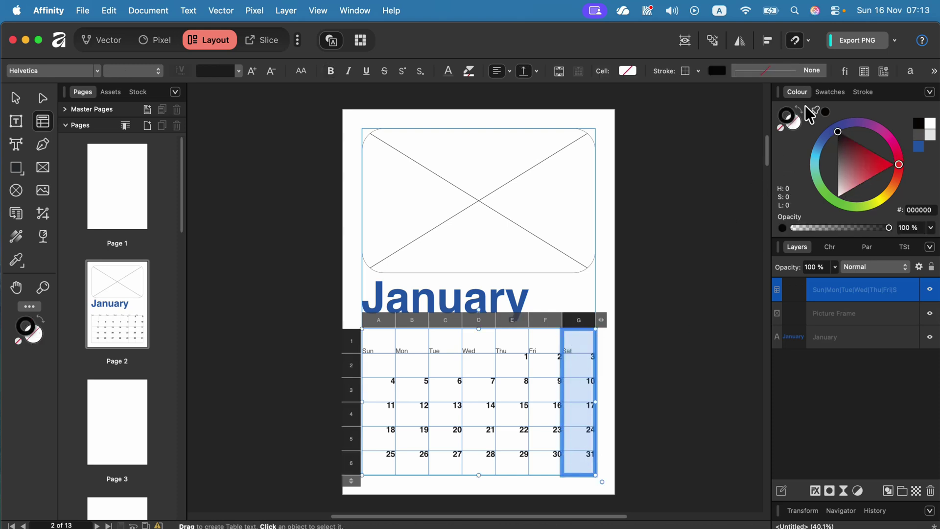
left_click(795, 123)
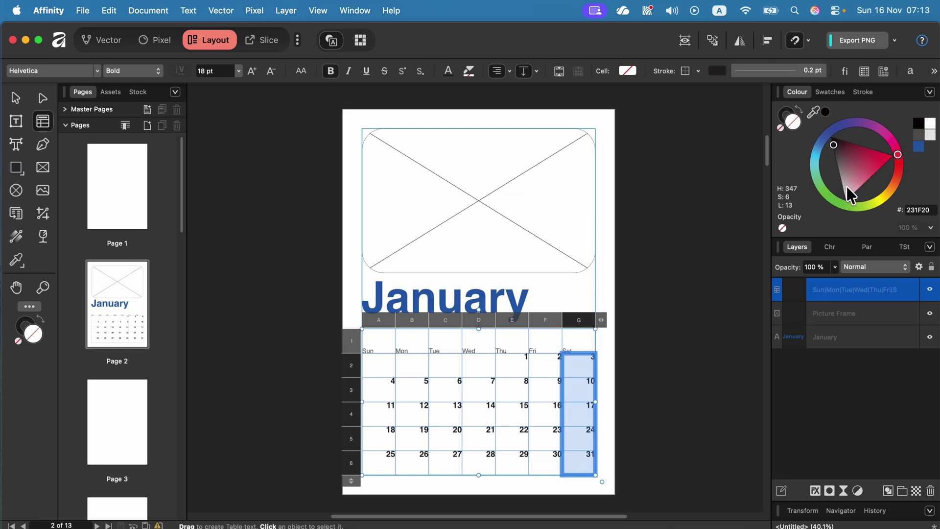
left_click_drag(847, 186, 822, 201)
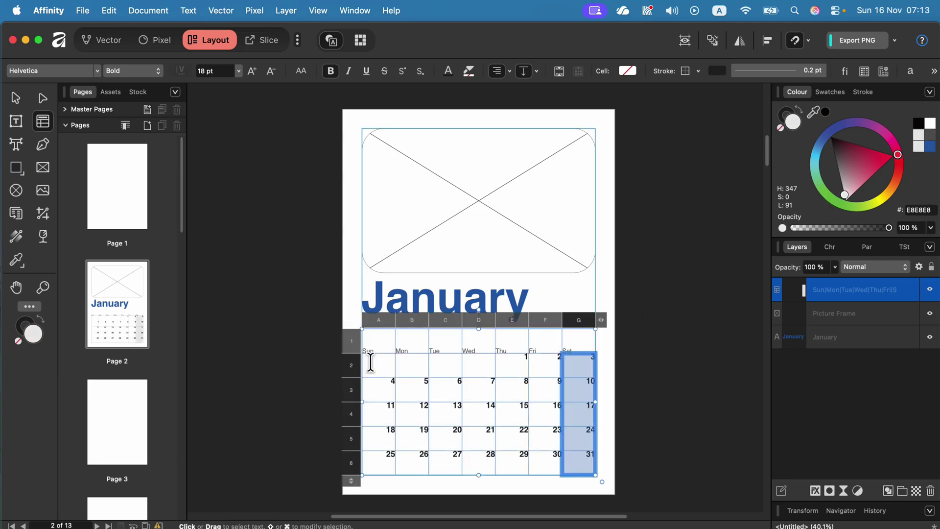
left_click_drag(370, 362, 388, 467)
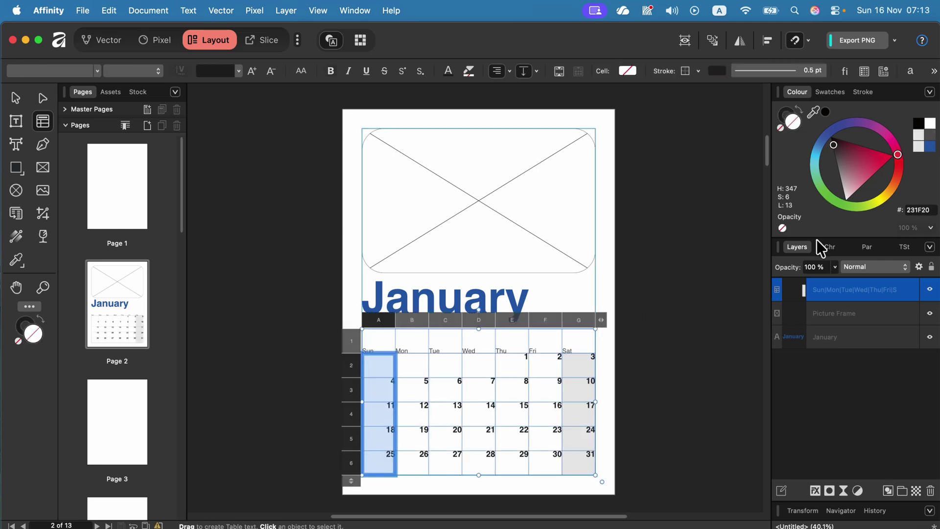
left_click(827, 90)
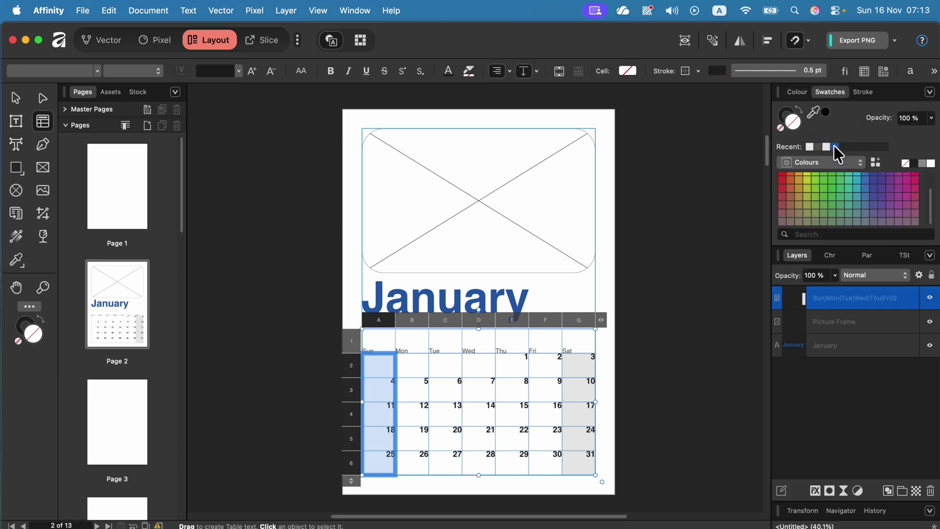
left_click(810, 146)
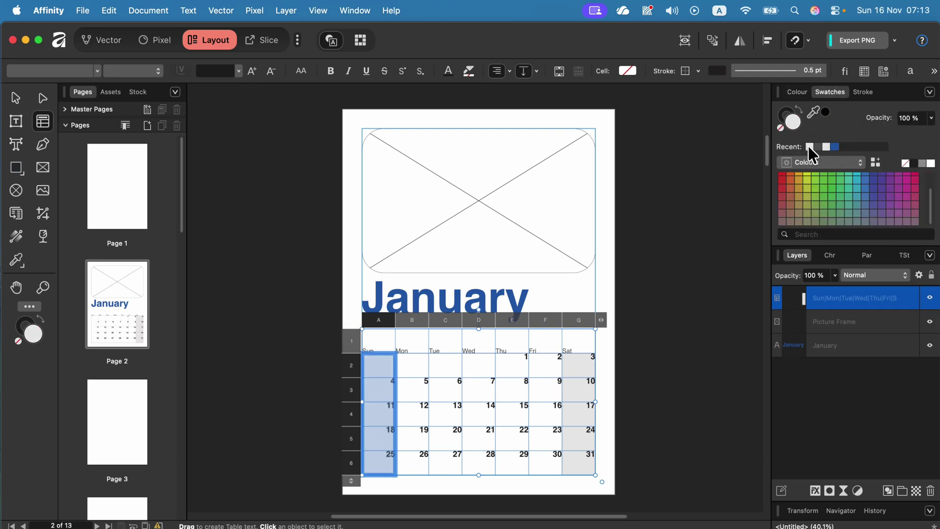
left_click(14, 97)
left_click(346, 227)
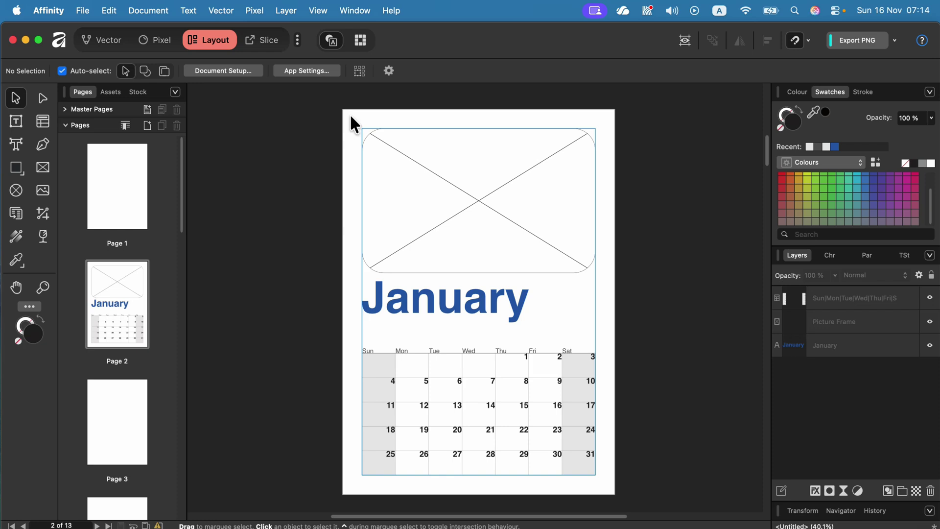
Paste the January layout onto Page 3 and retitle it 'February'
left_click_drag(350, 113, 607, 489)
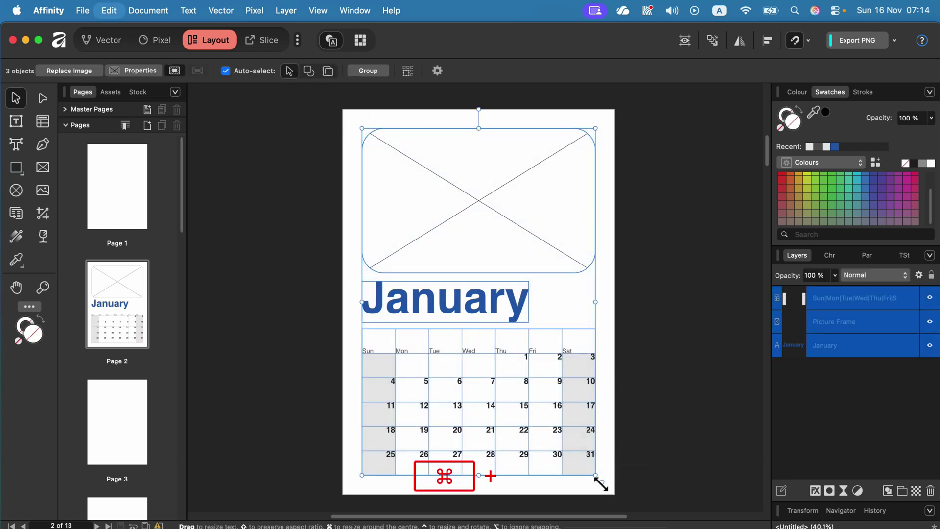
left_click(124, 413)
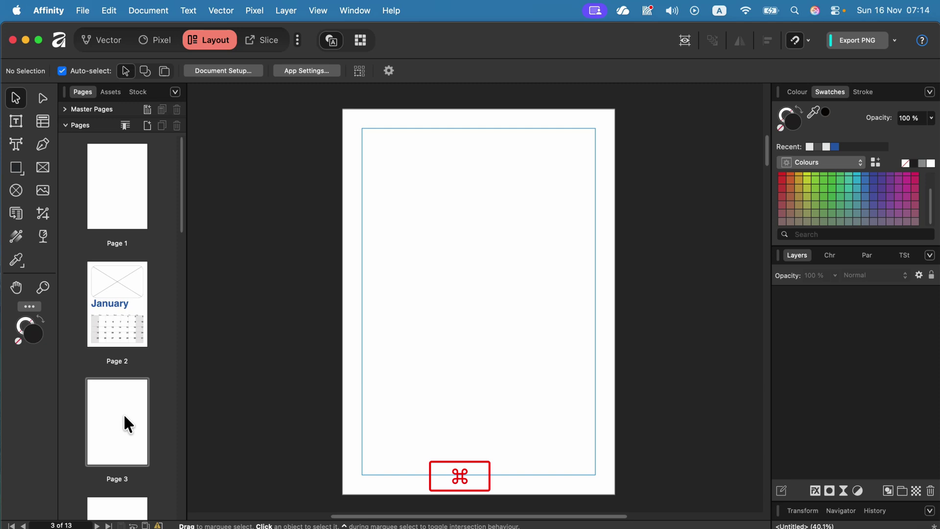
key("super+v")
left_click(631, 292)
left_click(513, 303)
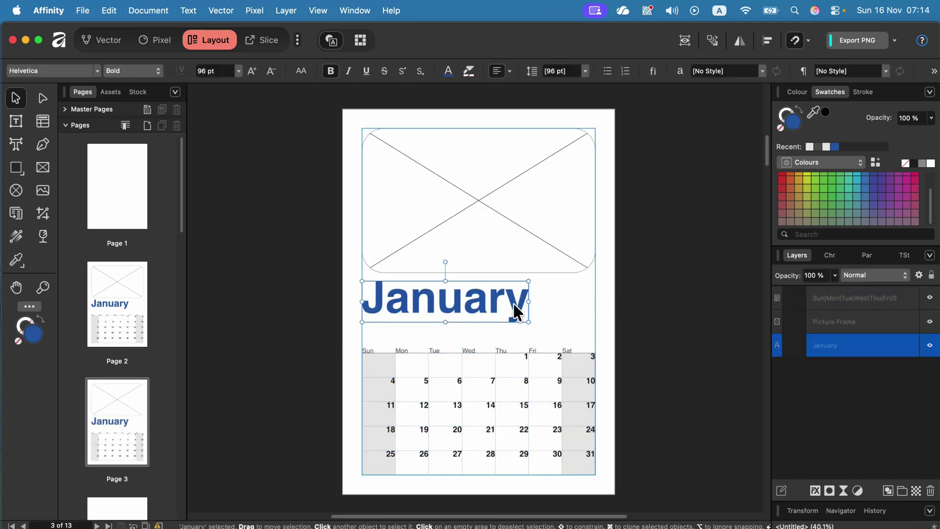
key("t")
left_click_drag(530, 304, 352, 315)
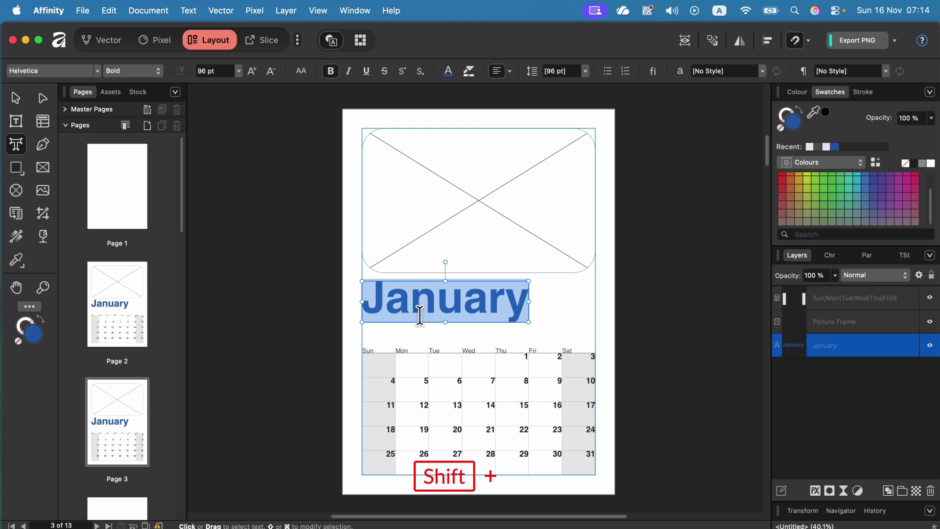
type("February")
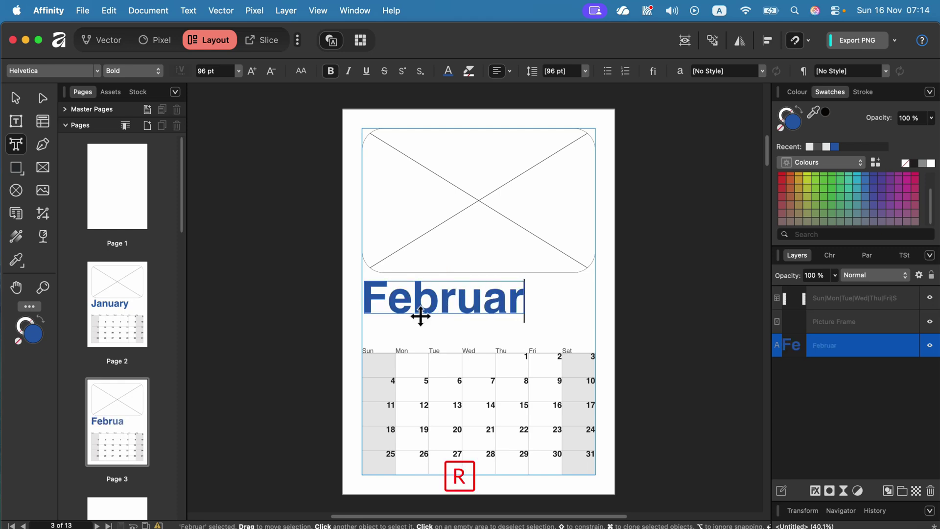
key("Escape")
Paste February's dates 1–28, starting on Sunday, into cells A2:G6
left_click(479, 376)
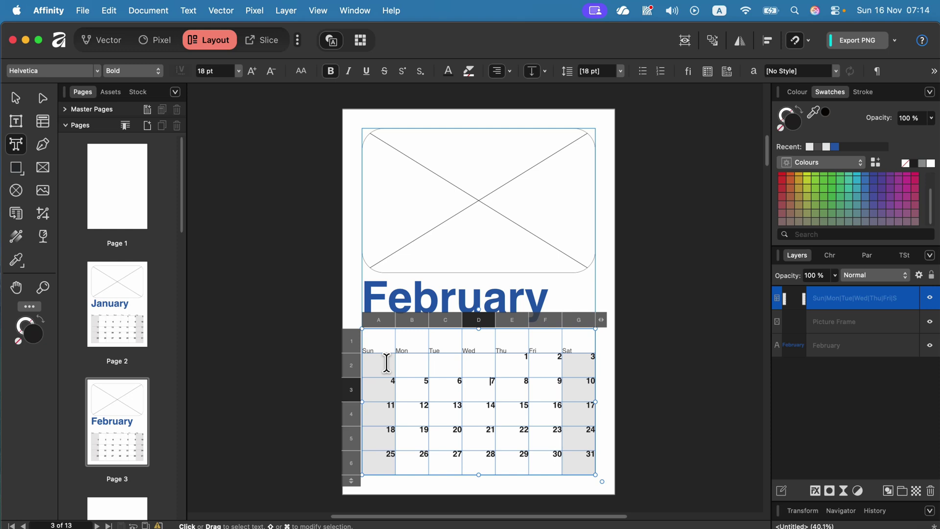
left_click_drag(389, 360, 577, 434)
key("super+v")
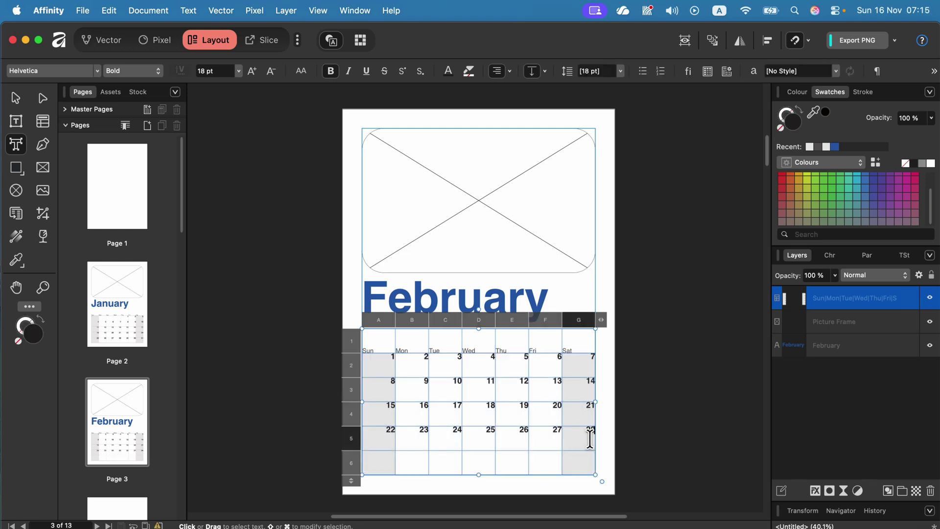
left_click(15, 98)
Paste the frame, title and table onto Page 4 and begin editing its February title
left_click(235, 192)
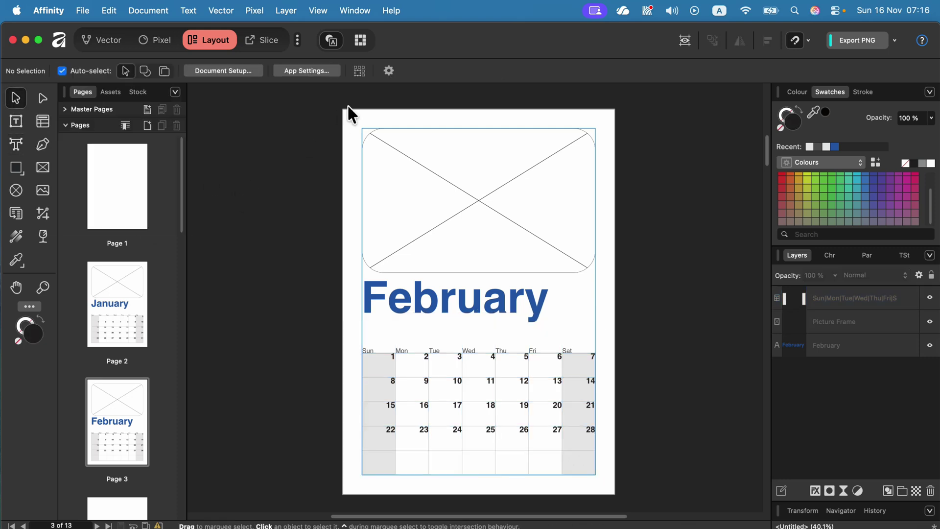
left_click_drag(353, 117, 612, 497)
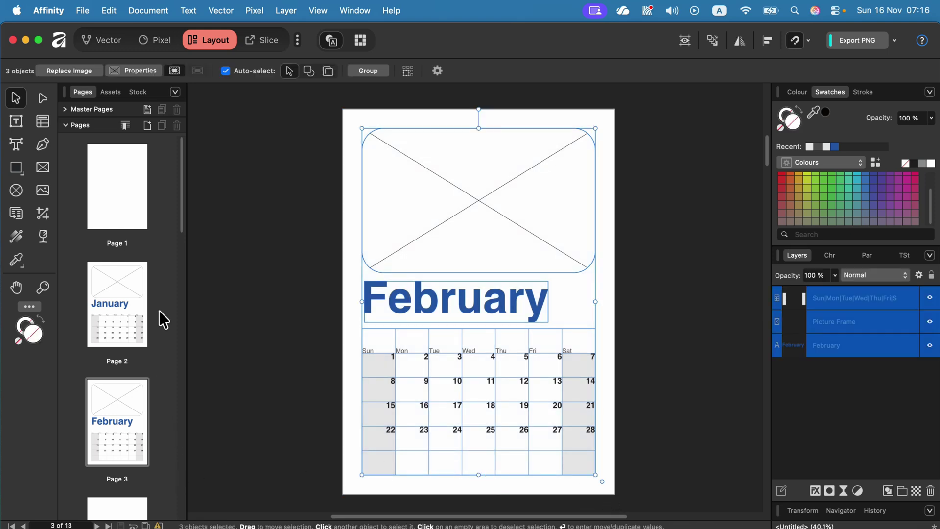
scroll(156, 337, "down", 3)
left_click(114, 433)
key("cmd+v")
left_click(566, 308)
double_click(504, 295)
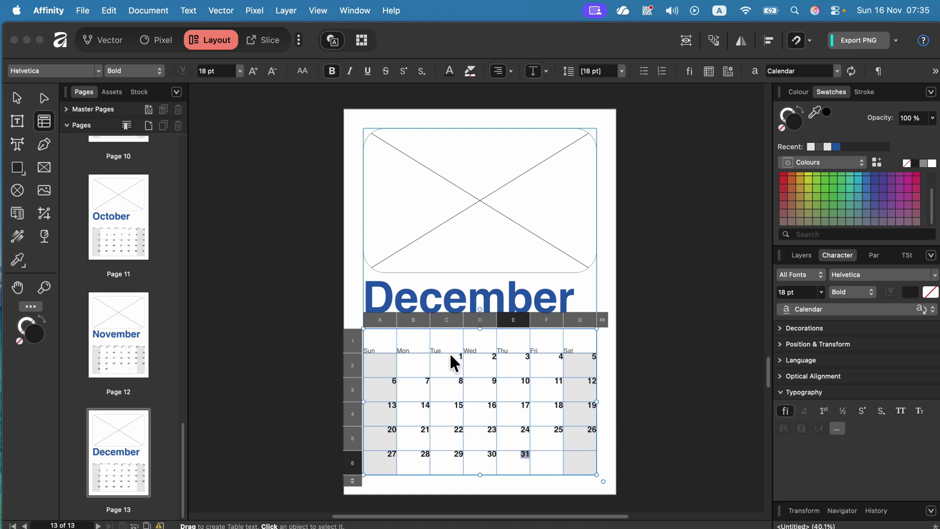
double_click(524, 453)
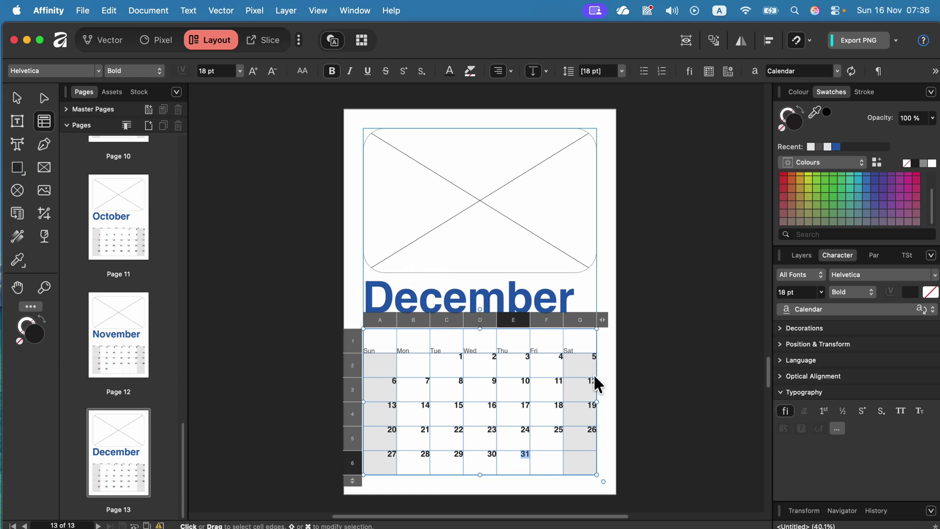
left_click(16, 98)
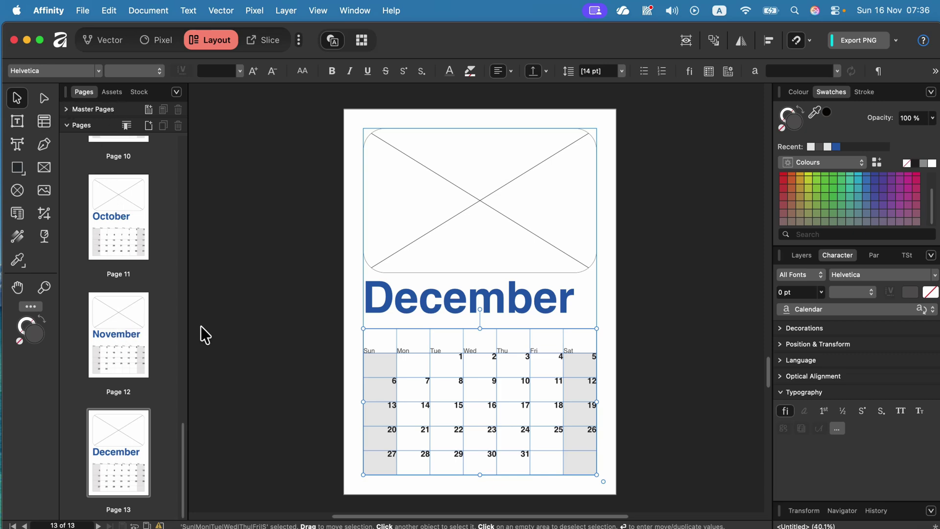
Scroll up through the month pages to the 2026 cover, then back down to January
scroll(586, 330, "up", 15)
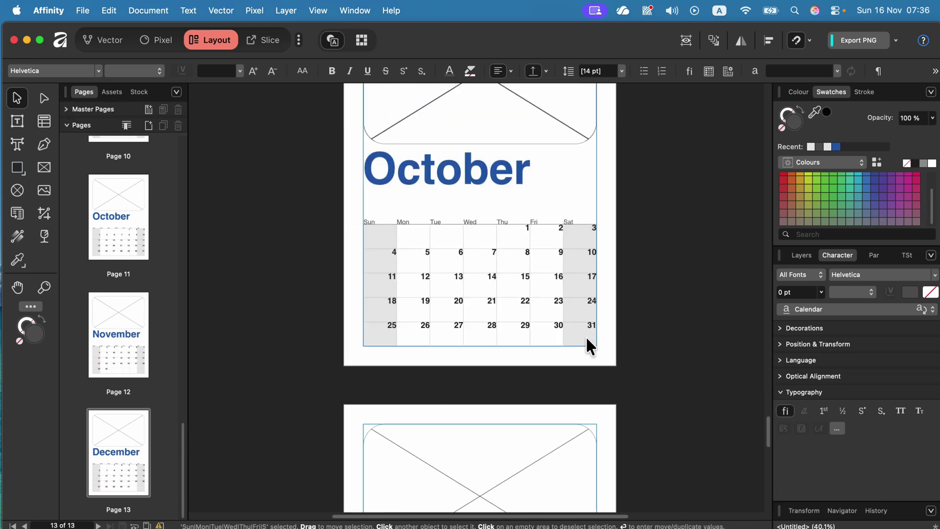
scroll(587, 346, "up", 15)
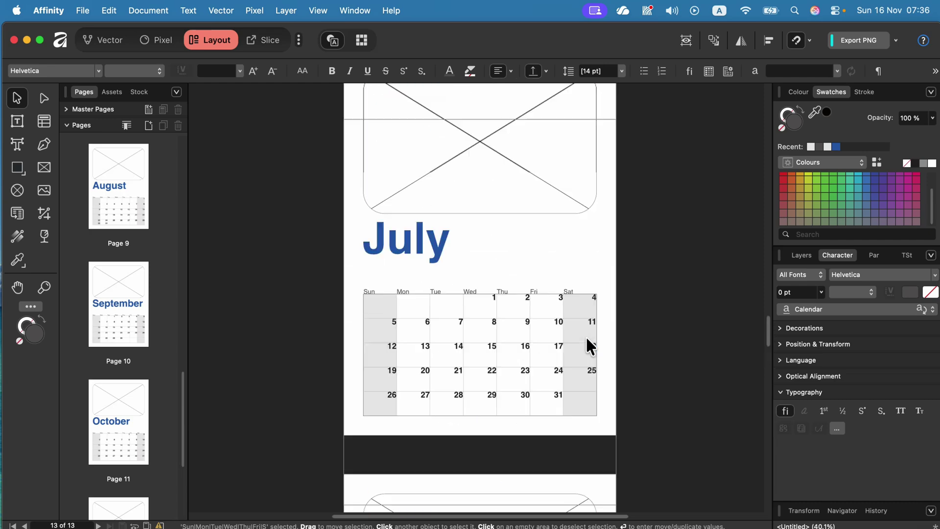
scroll(586, 336, "up", 15)
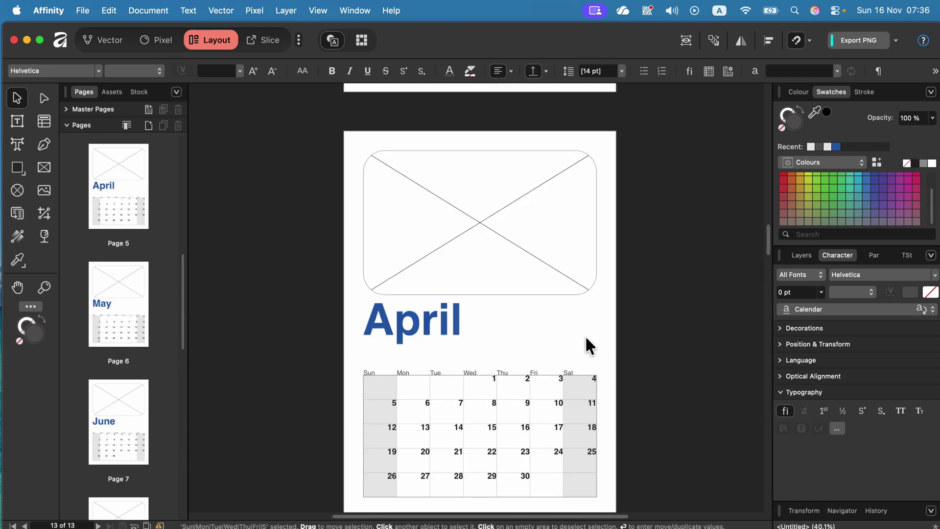
scroll(585, 334, "up", 15)
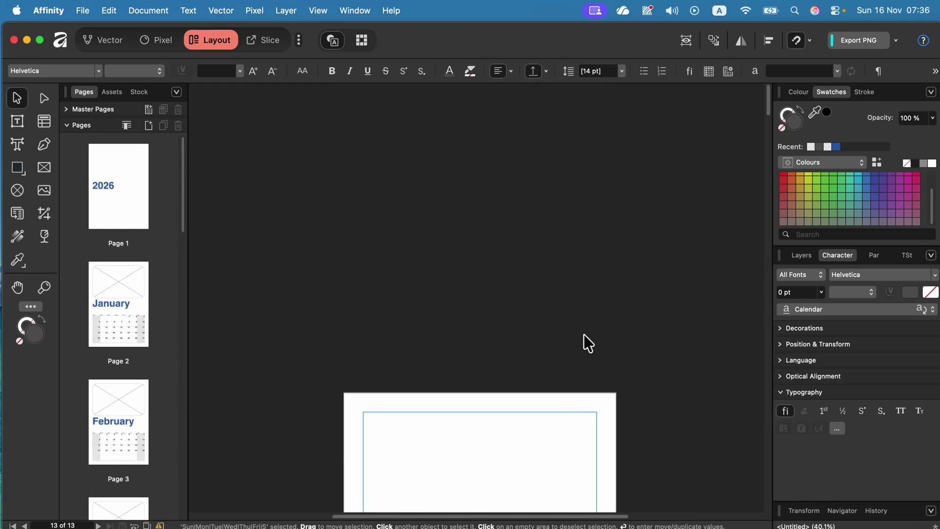
scroll(584, 334, "down", 5)
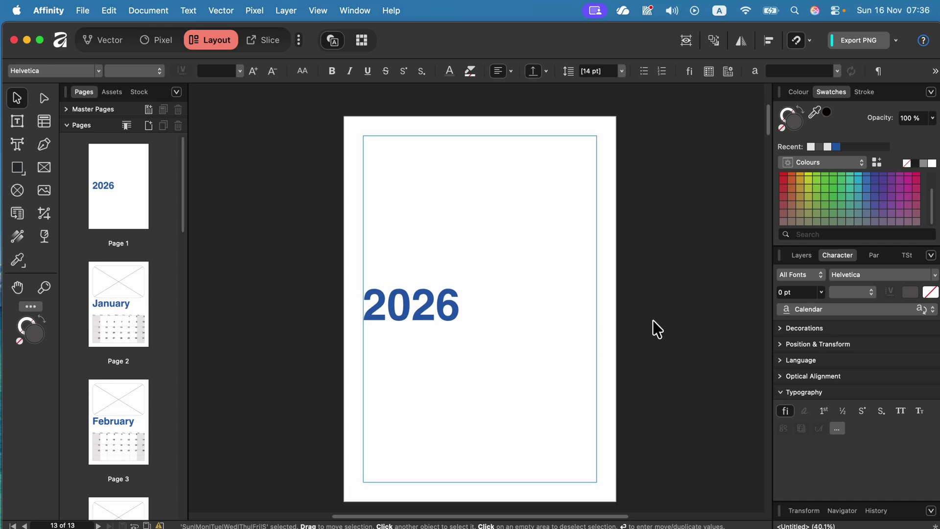
left_click(680, 315)
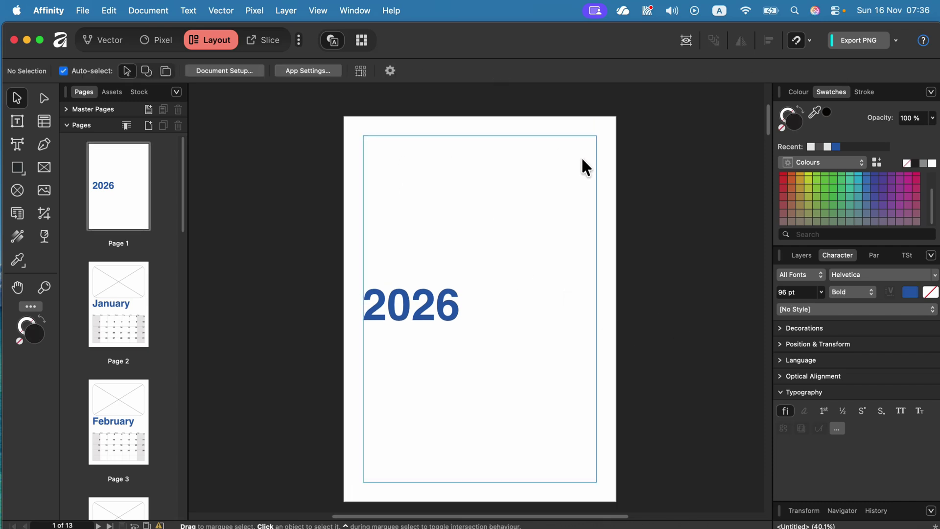
scroll(581, 434, "down", 10)
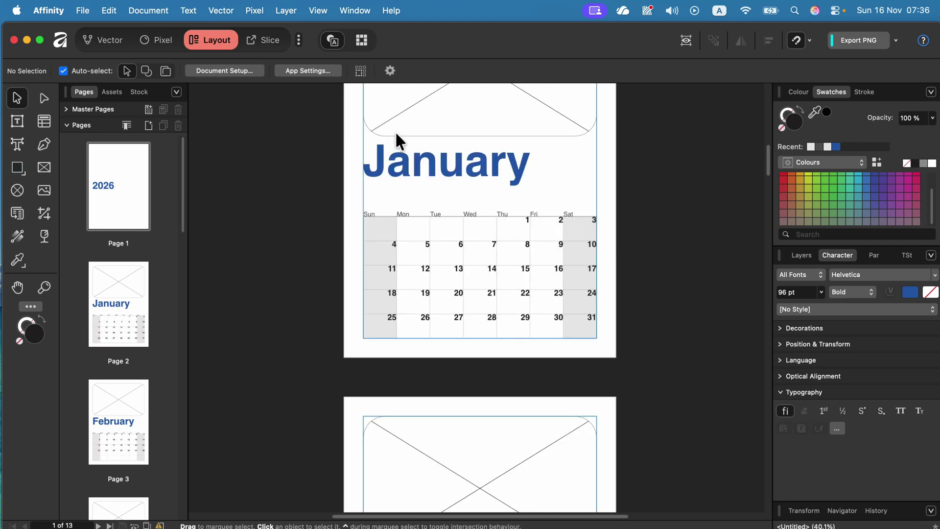
scroll(477, 289, "up", 4)
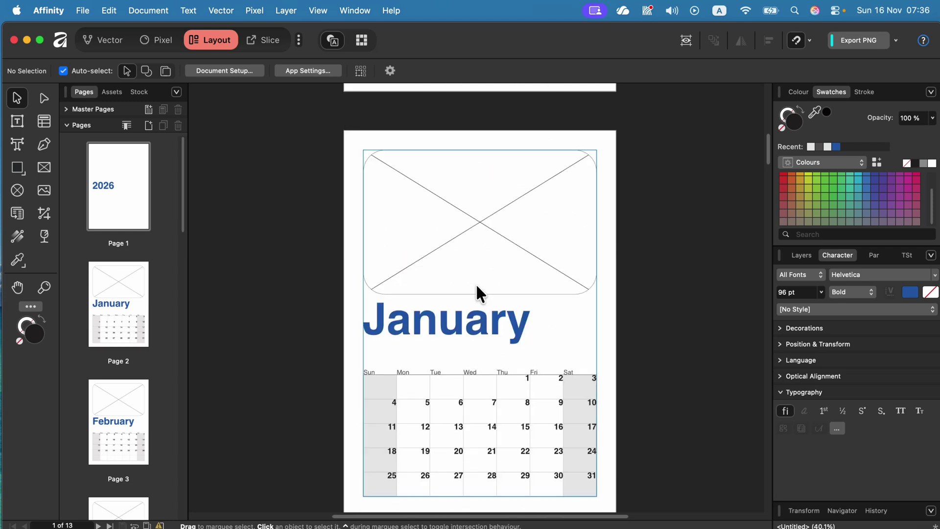
scroll(476, 293, "down", 1)
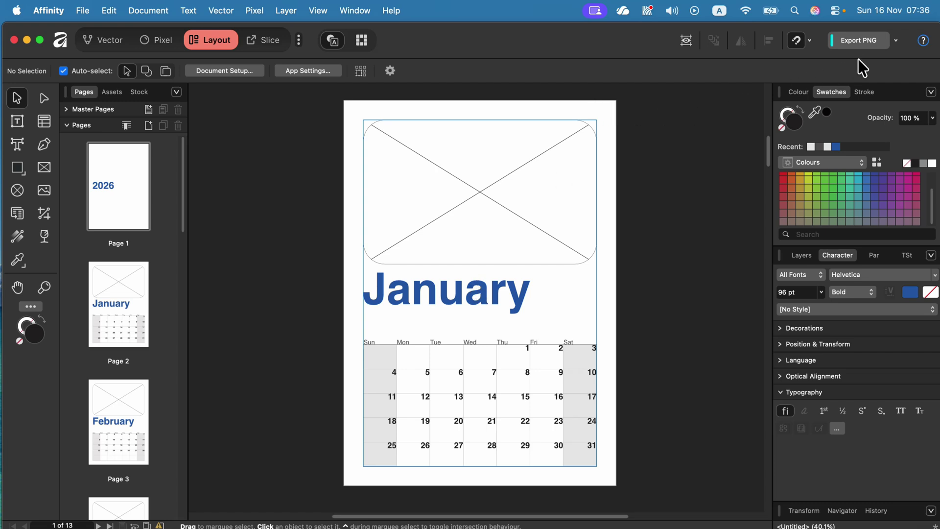
left_click(82, 12)
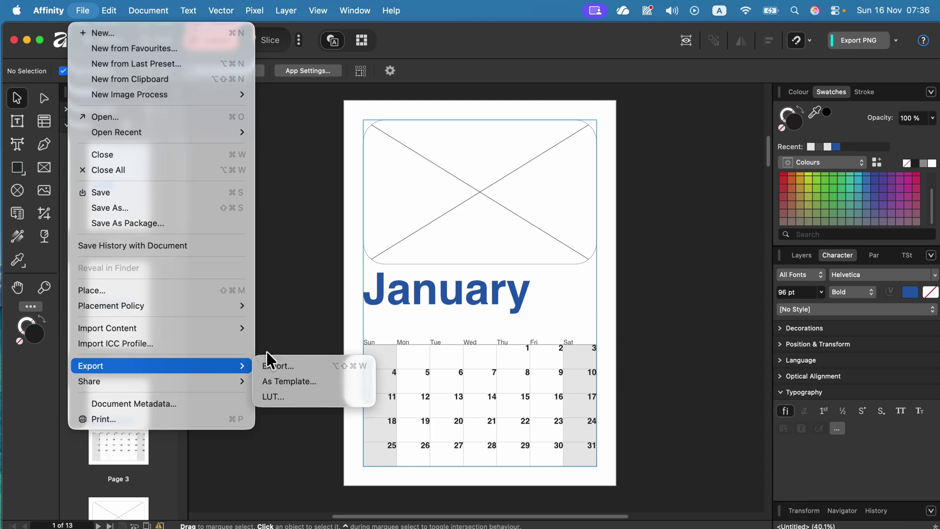
left_click(271, 365)
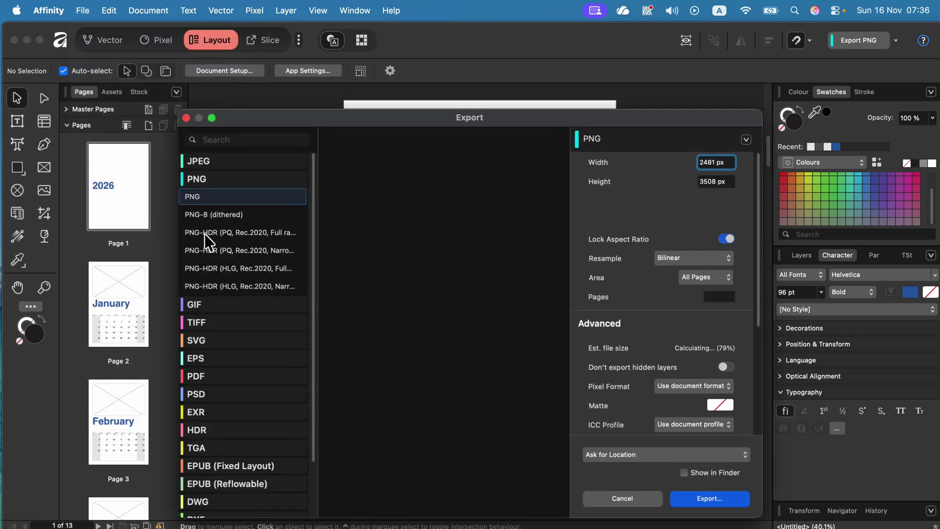
left_click(206, 377)
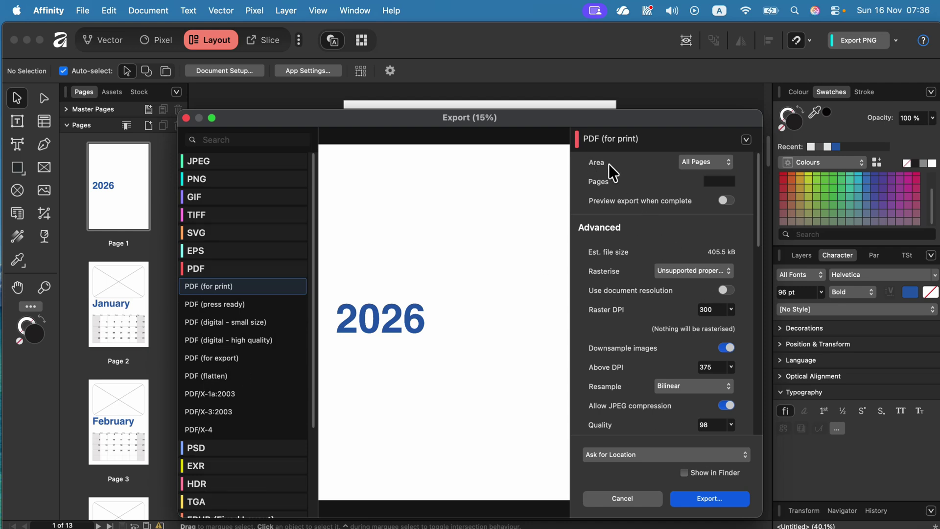
left_click(710, 164)
left_click(639, 498)
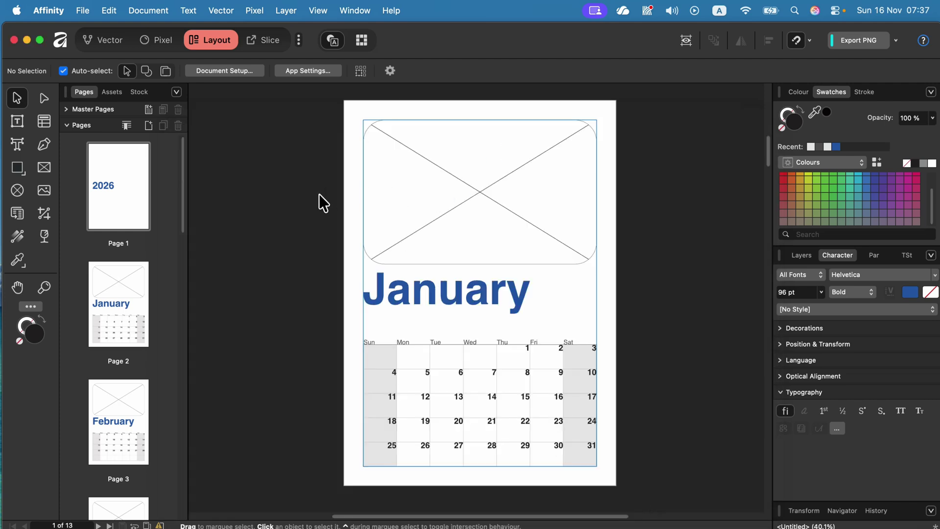